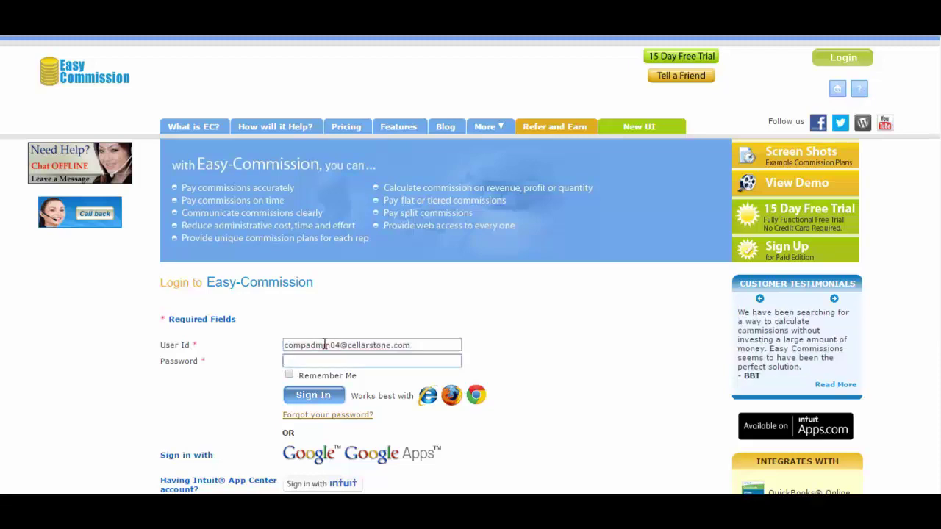
Step: Sign in, dismiss the Messages notice, and open a new Commission Schedule form
click(313, 396)
key(Return)
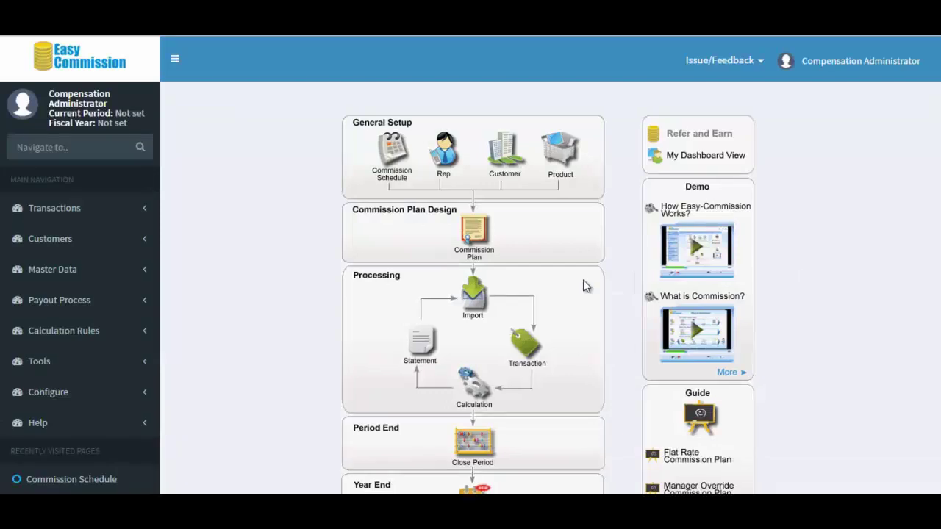
mouse_move(395, 174)
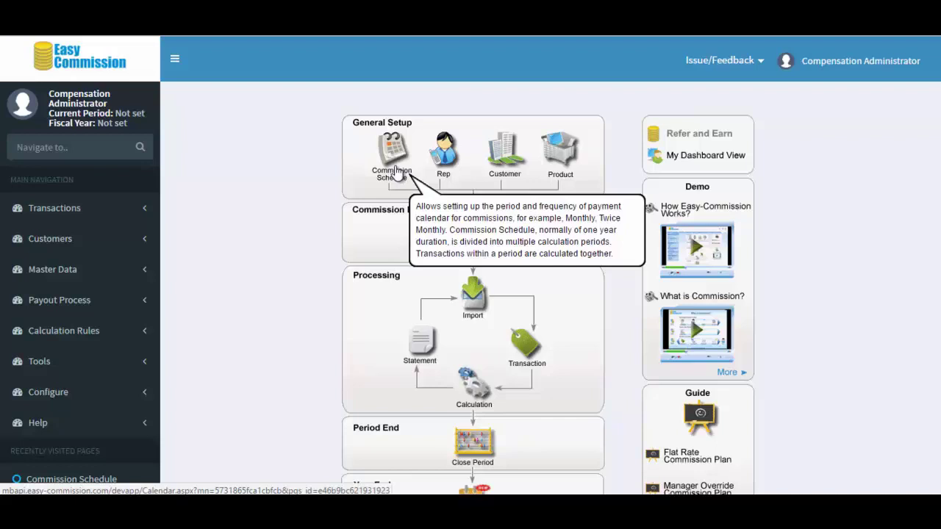
click(395, 172)
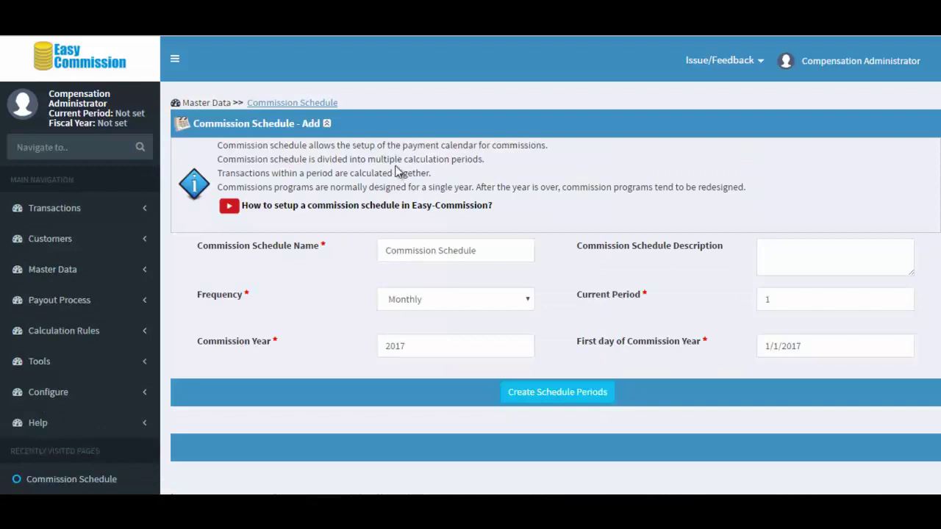
Step: Generate twelve Monthly 2017 schedule periods, save the schedule, and return to the dashboard
scroll(651, 287, down, 3)
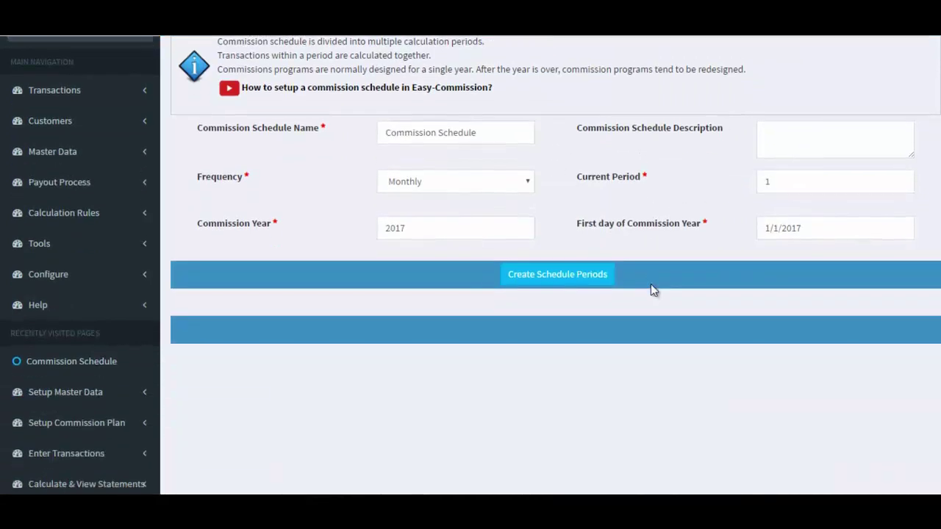
click(530, 182)
click(510, 252)
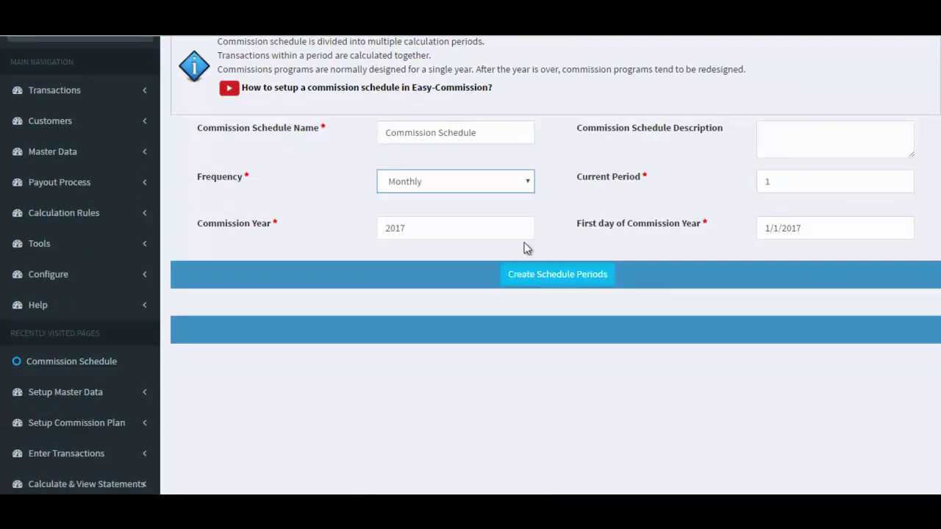
click(568, 275)
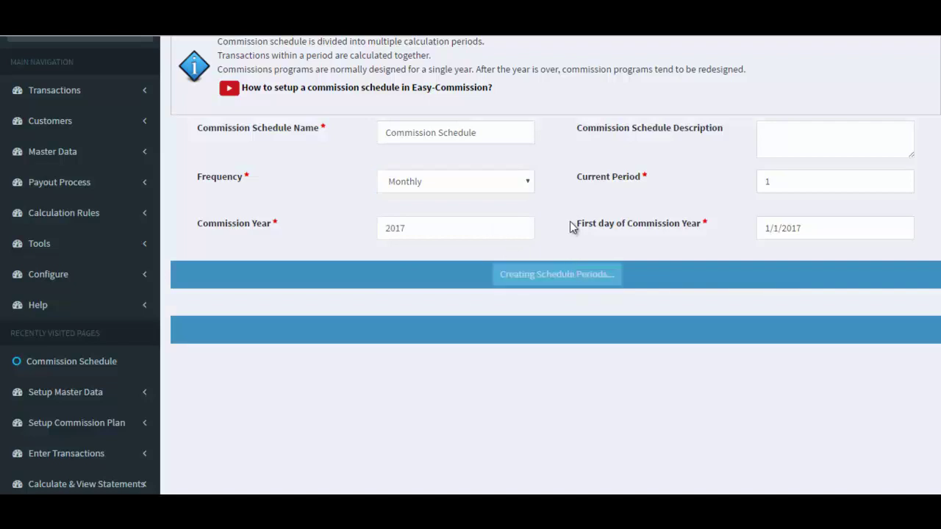
scroll(570, 221, down, 1)
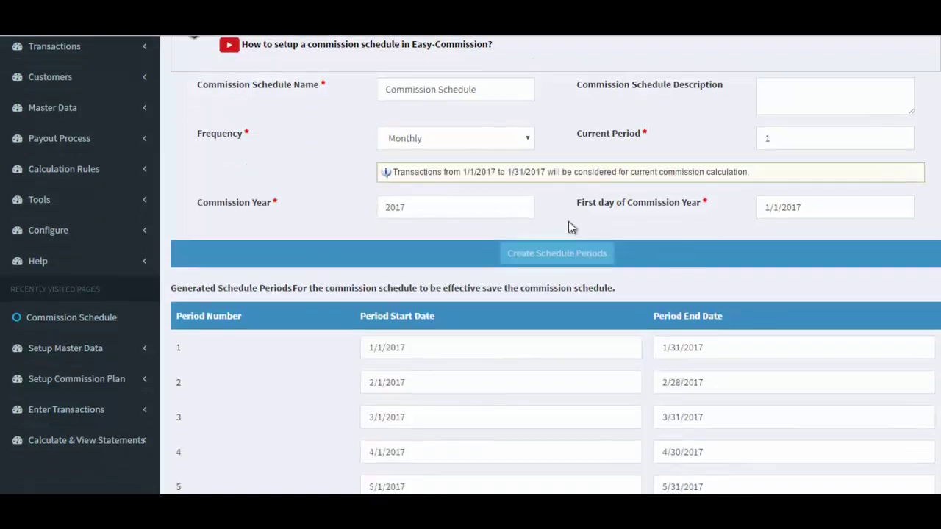
scroll(569, 221, down, 5)
scroll(570, 222, down, 3)
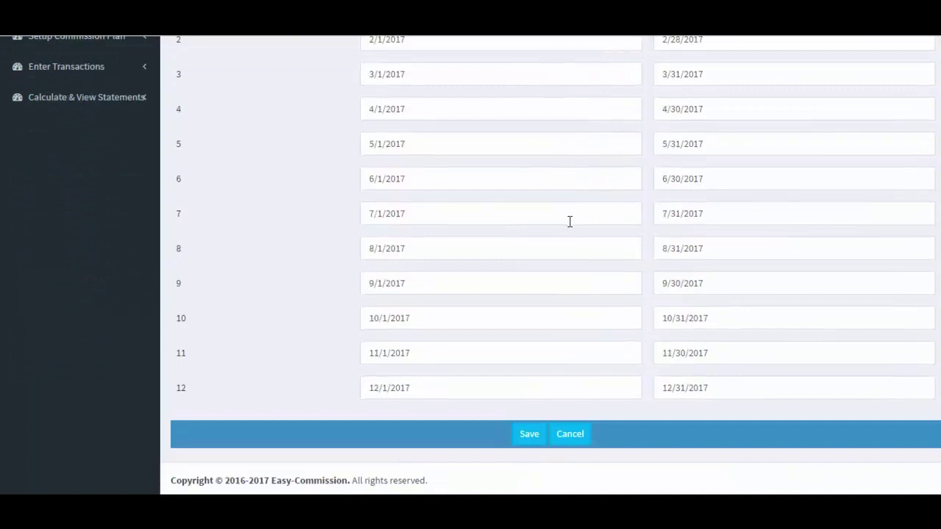
click(519, 430)
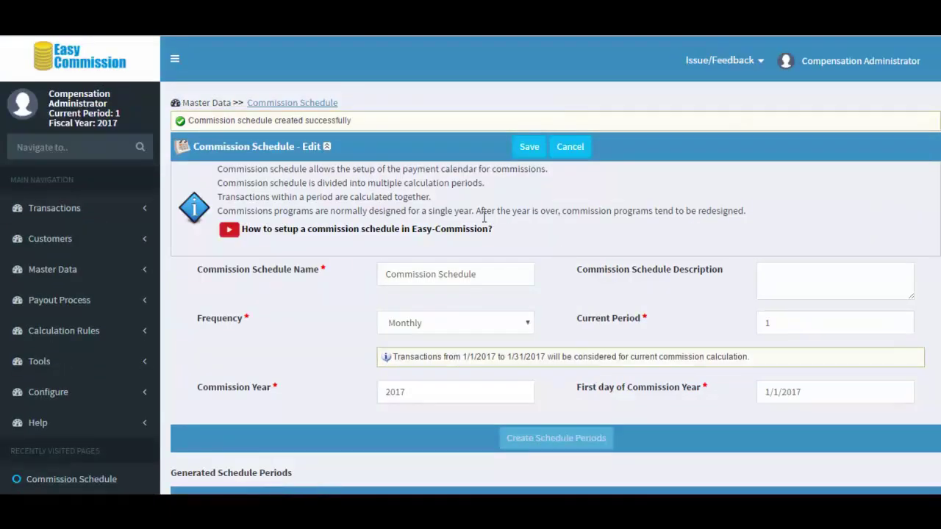
click(106, 69)
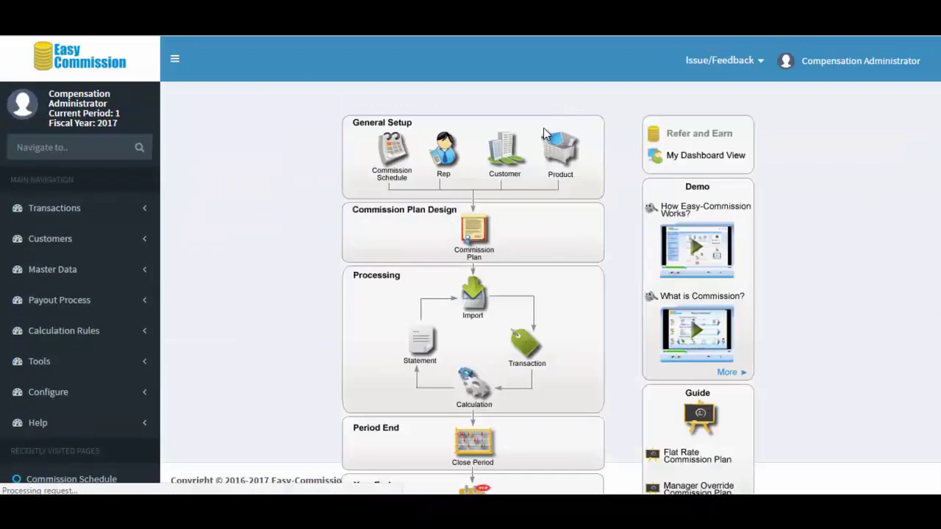
Step: Go to Payout Process > Import From QuickBooks and scroll to the download links
click(133, 305)
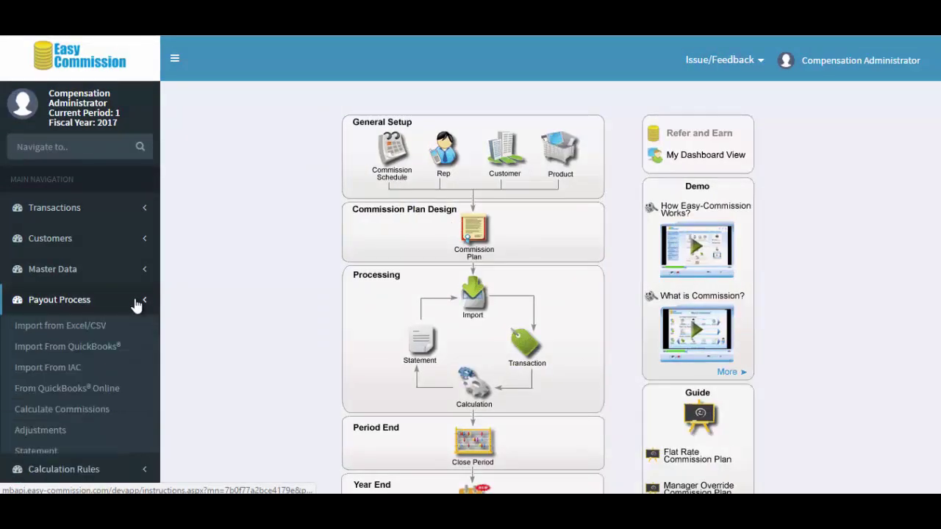
click(112, 348)
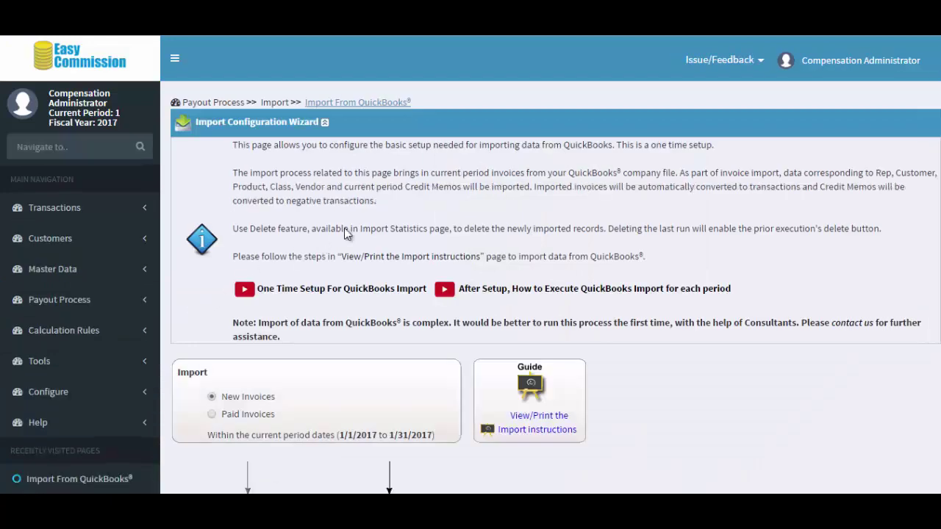
scroll(388, 199, down, 5)
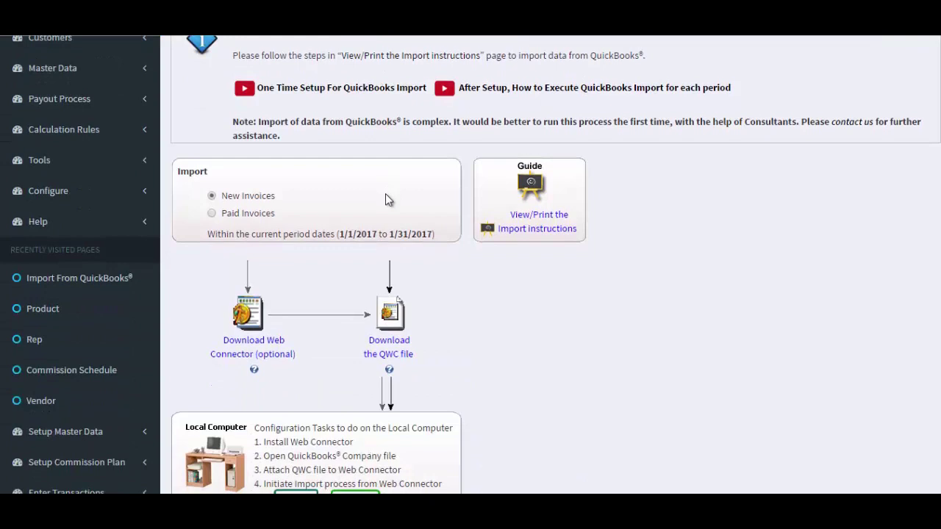
scroll(386, 194, down, 3)
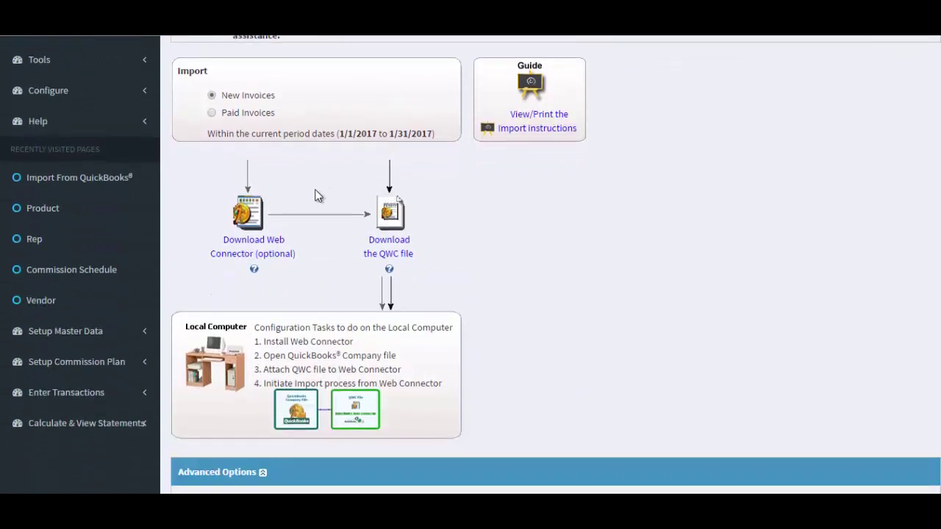
Step: Download the QBWebConnectorInstaller and the Easy-Commission_Import QWC file to Downloads
click(282, 239)
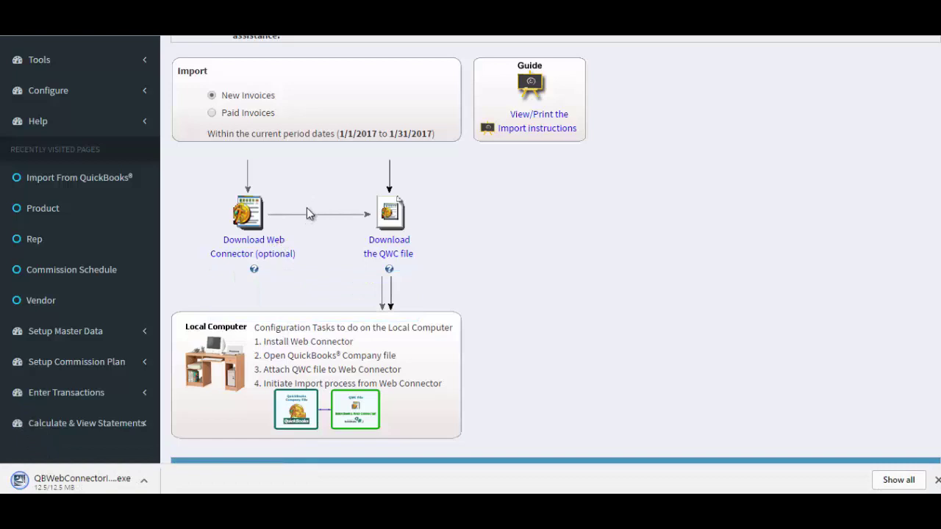
click(144, 483)
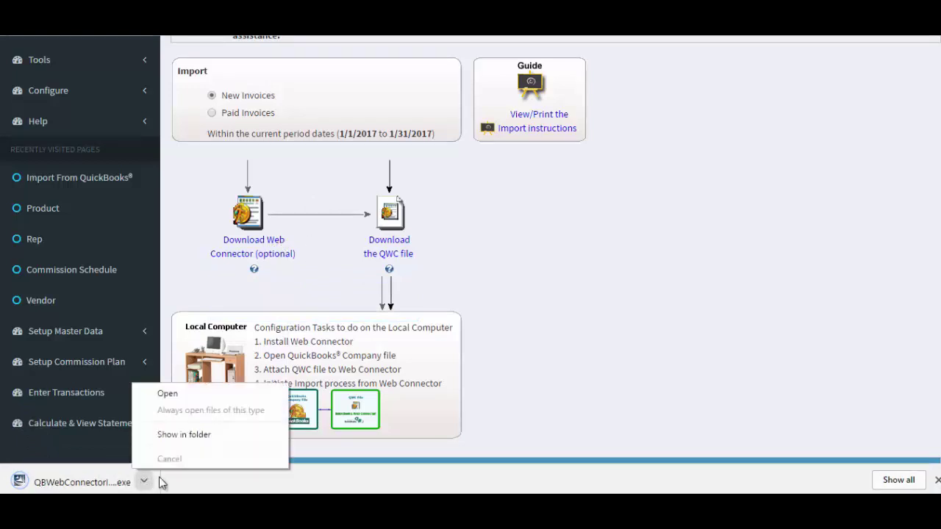
click(183, 436)
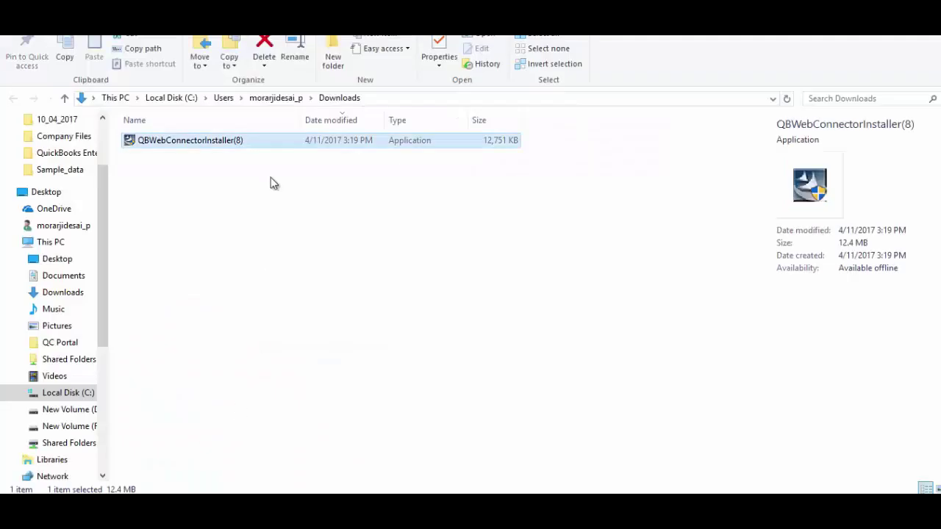
key(alt+Tab)
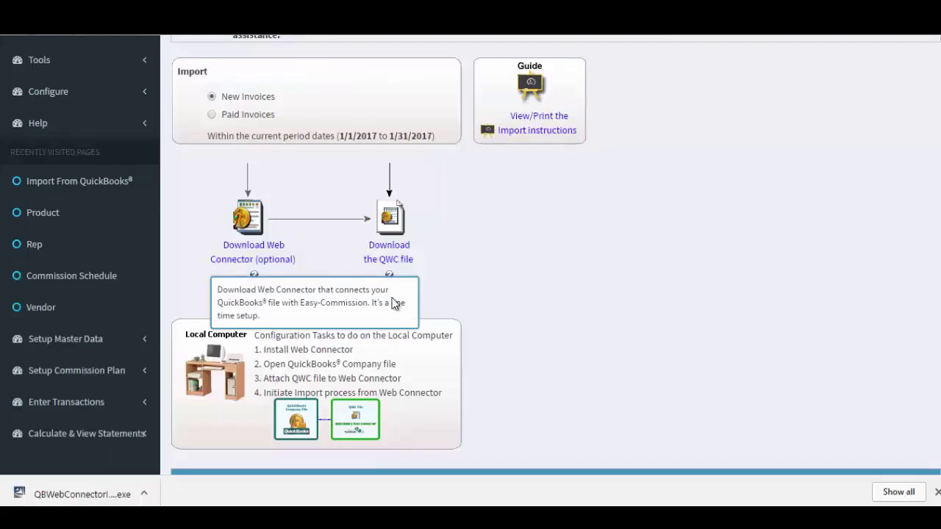
click(407, 255)
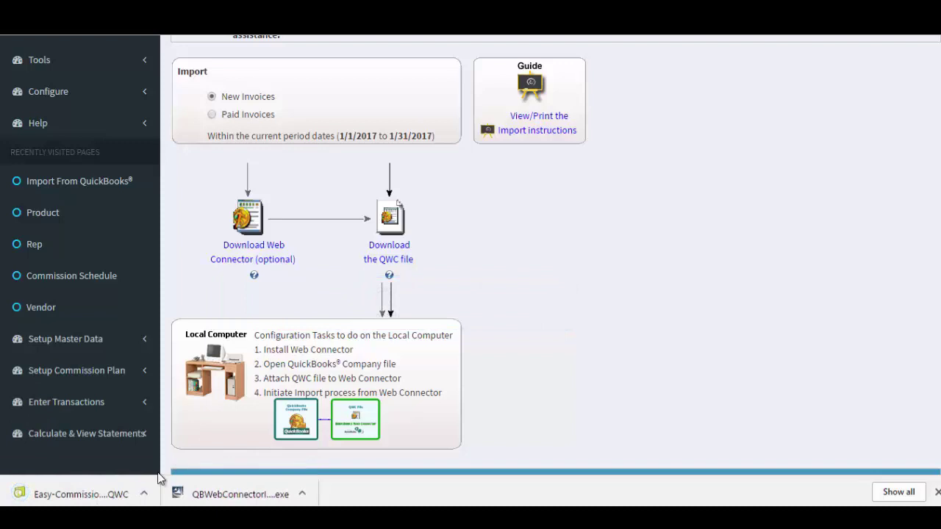
click(146, 494)
Step: Add the Easy-Commission QWC to Web Connector, save its password, and run Update Selected
click(183, 450)
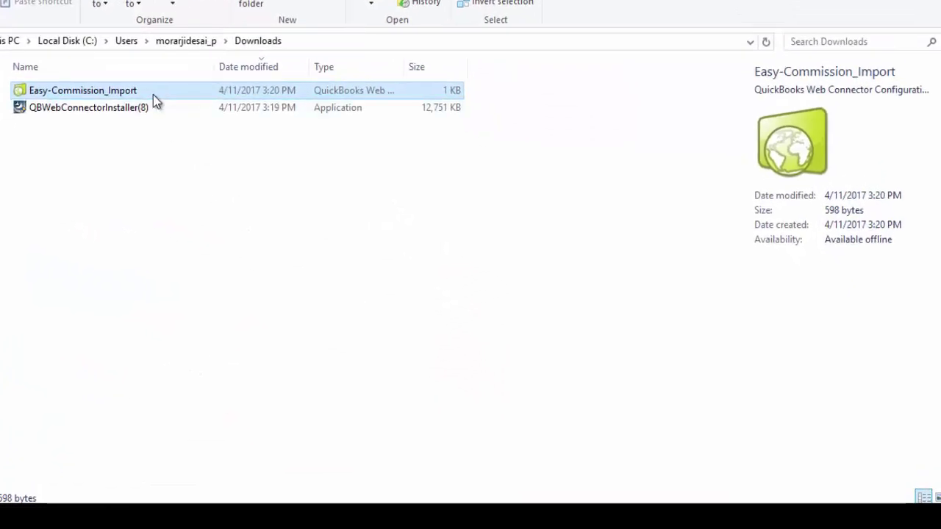
double_click(153, 95)
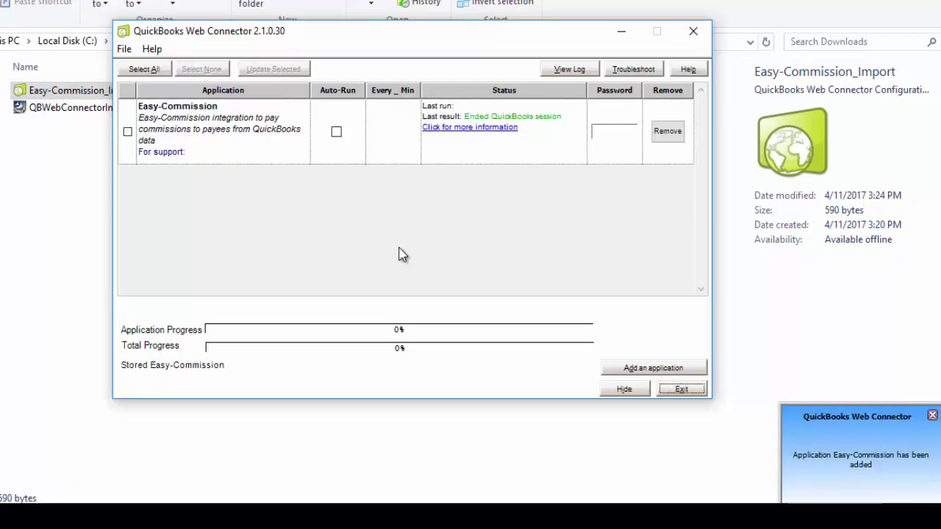
click(602, 135)
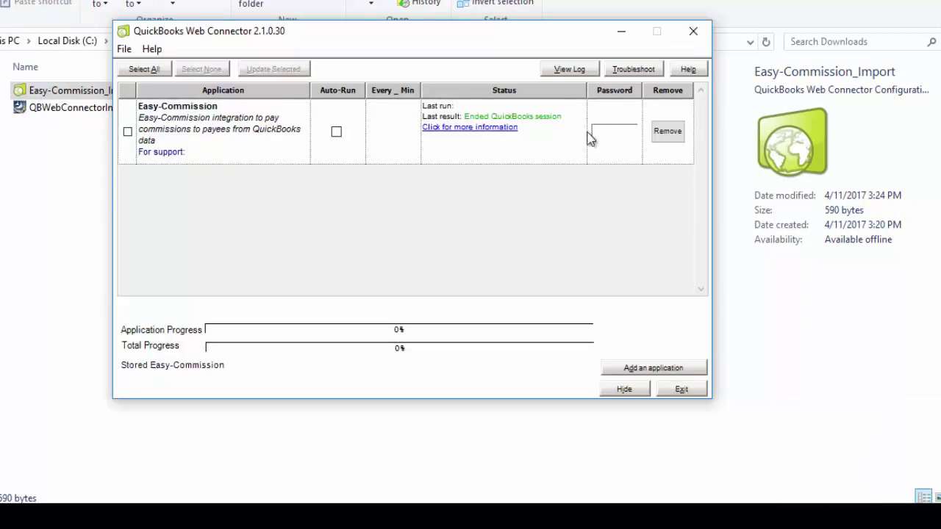
text(******)
key(Return)
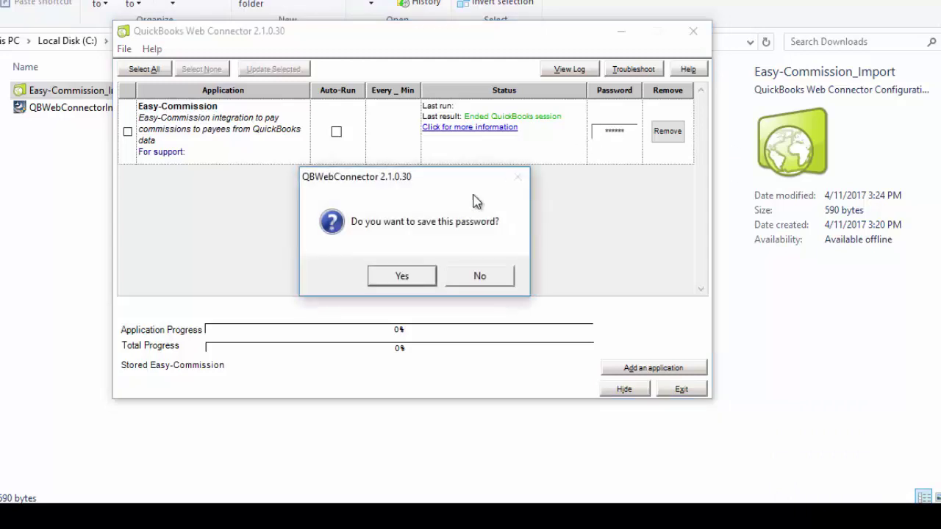
click(402, 277)
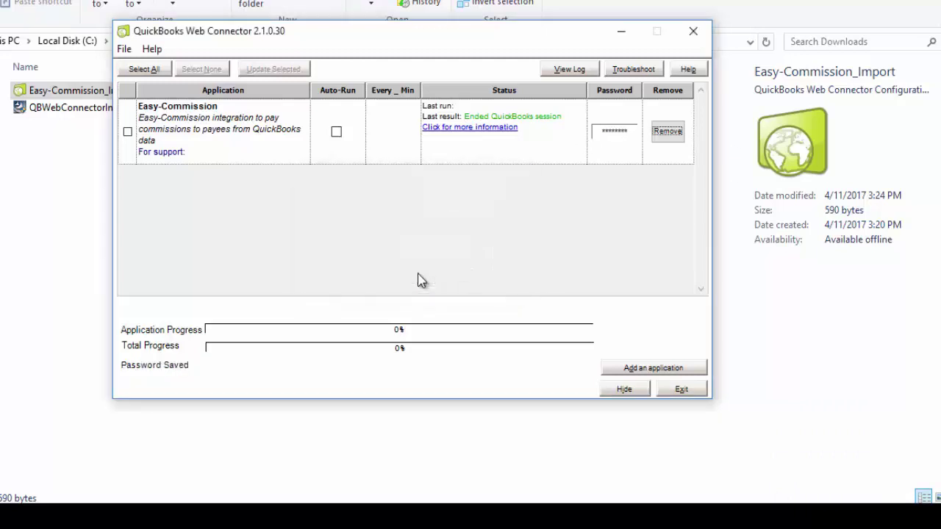
click(128, 133)
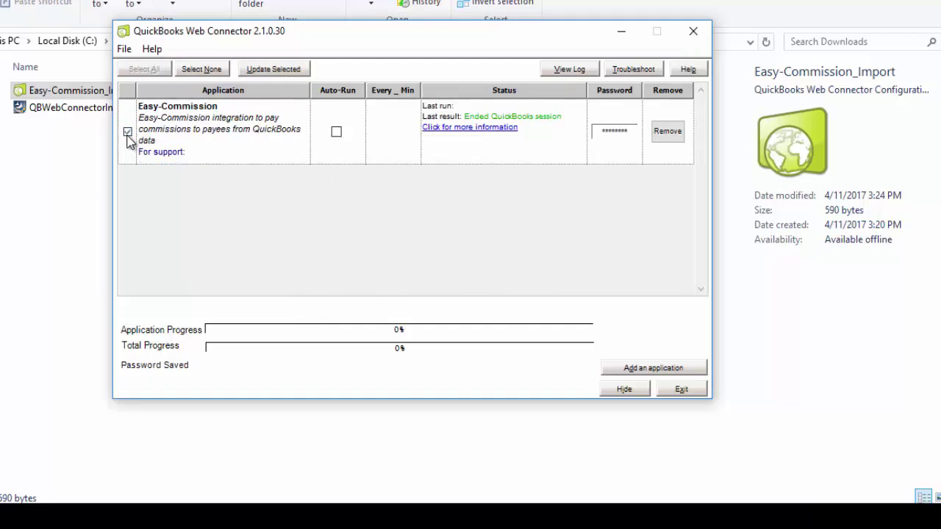
click(273, 69)
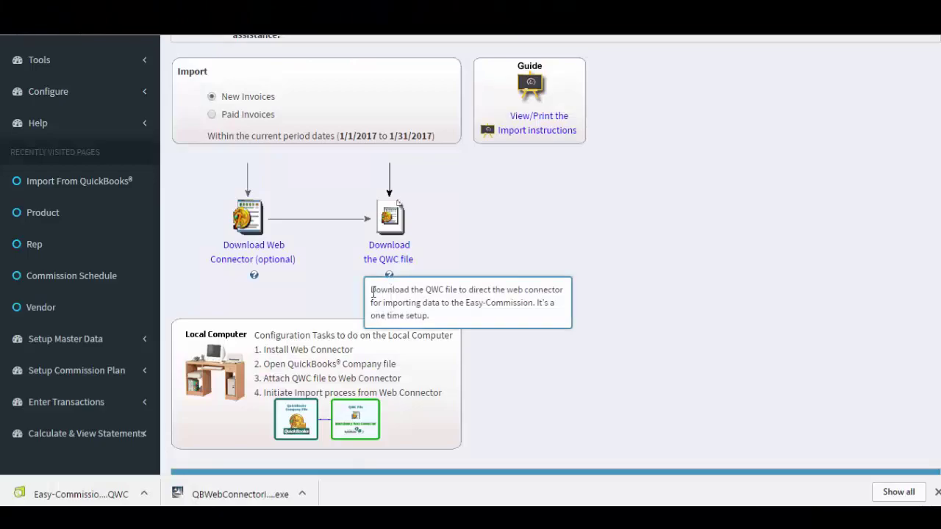
Step: Follow the running import to completion: 2 reps, 24 customers, 4 products, 2 invoices inserted
scroll(514, 251, up, 1)
scroll(515, 252, up, 3)
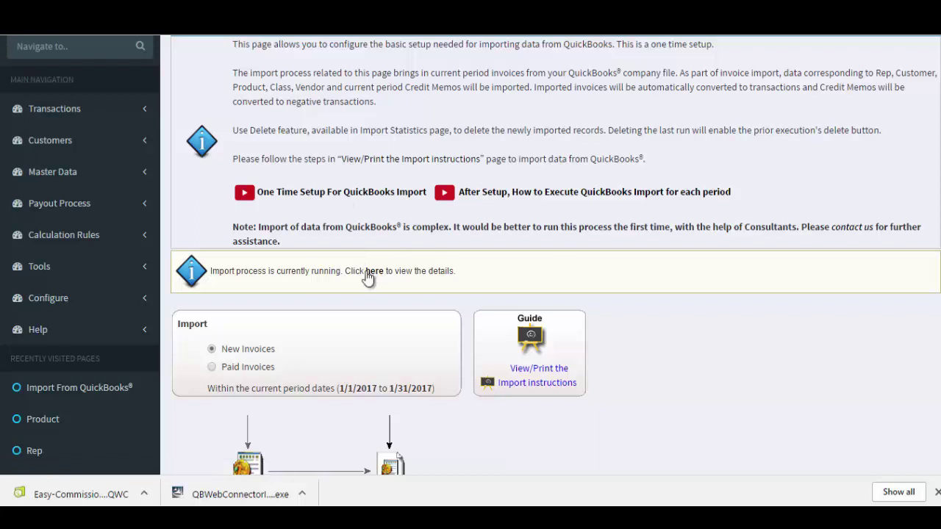
click(373, 272)
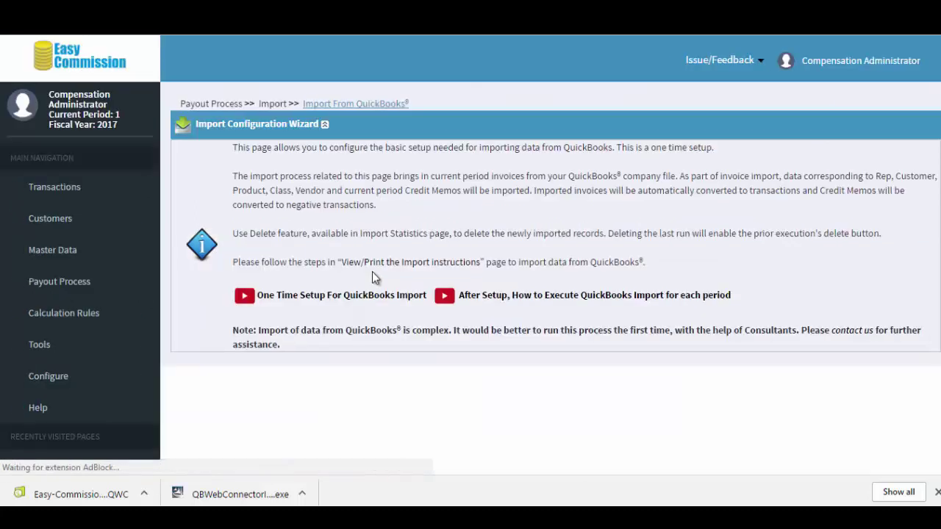
scroll(373, 276, down, 2)
scroll(373, 277, down, 1)
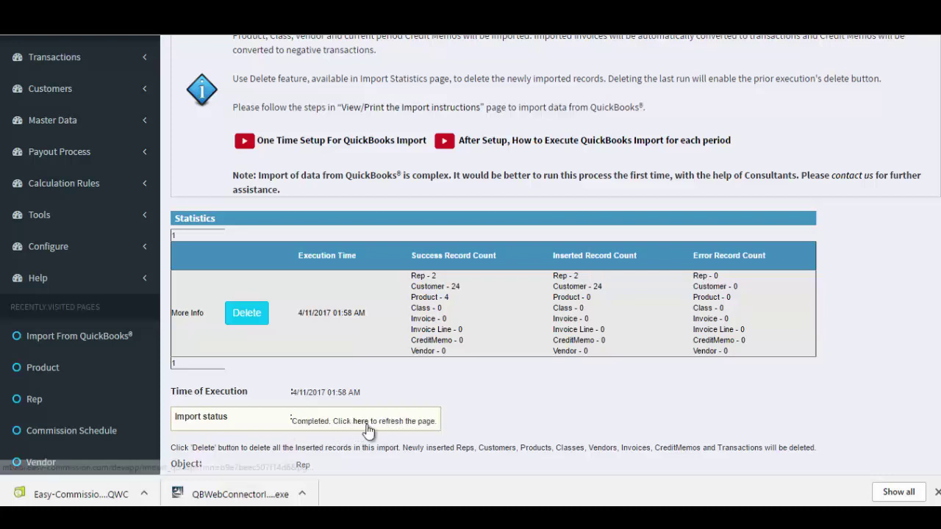
click(366, 425)
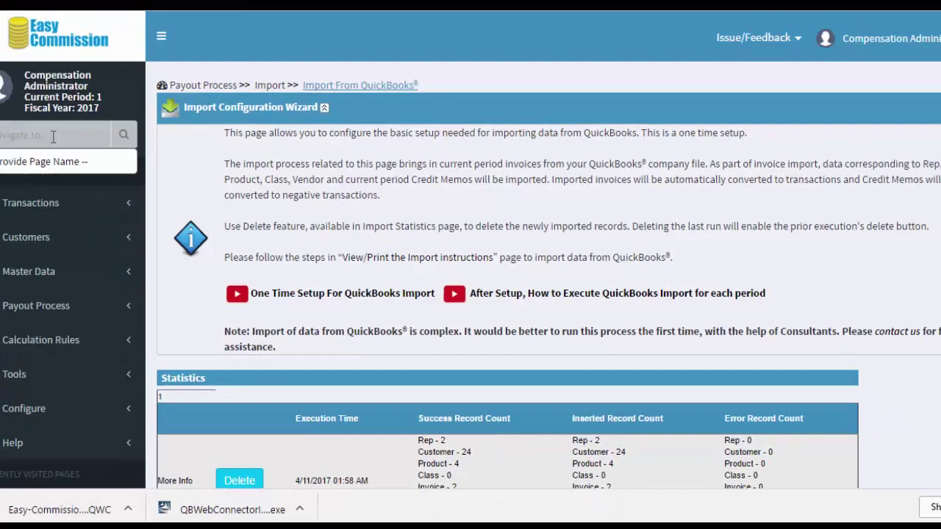
Step: Review the imported Nuts product: commissionable Service, price 1.00, Tax code, Utilities income account
text(Pro)
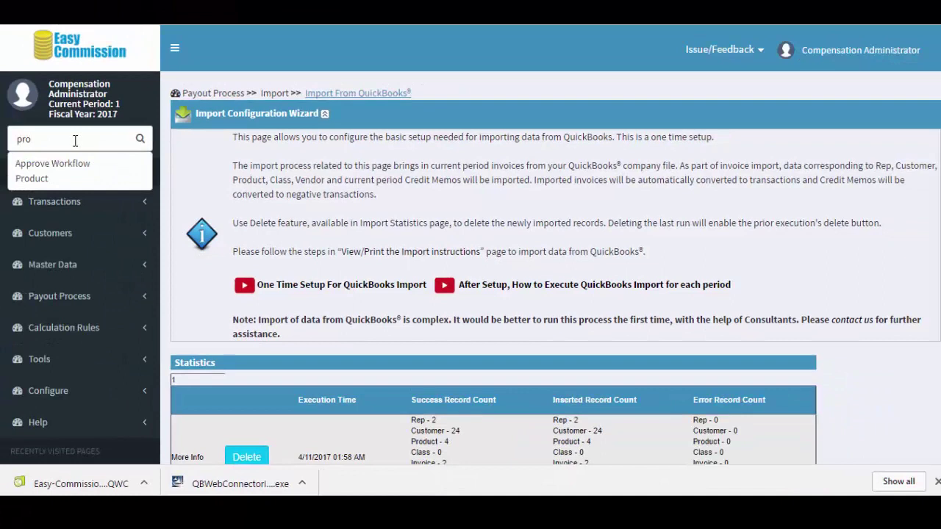
click(33, 178)
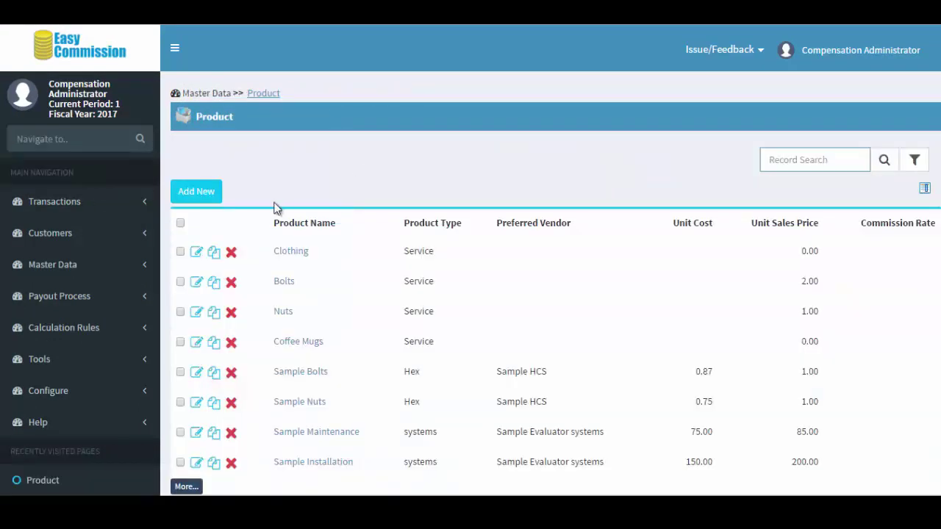
click(197, 311)
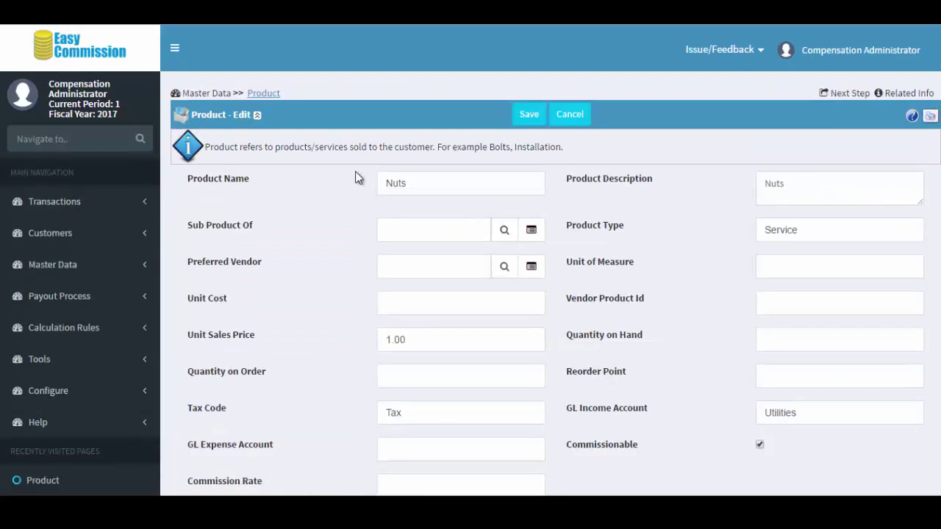
scroll(355, 177, down, 4)
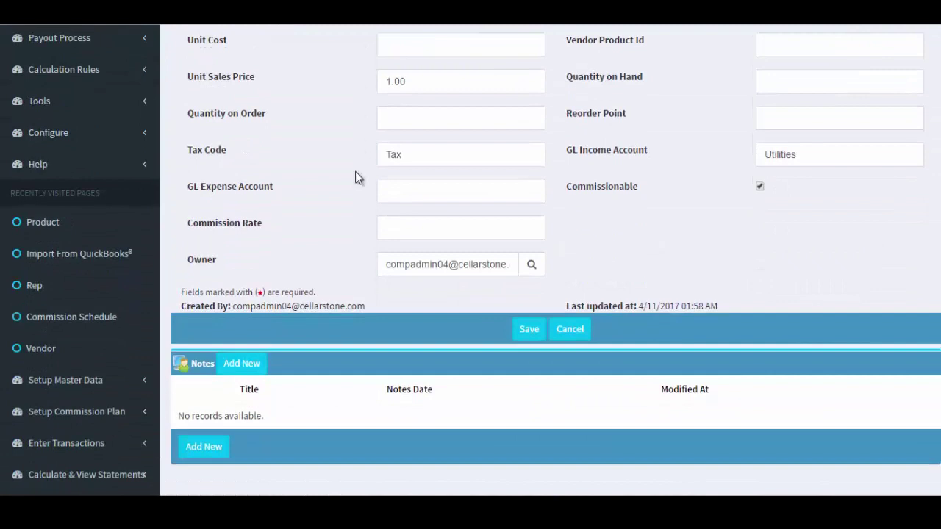
scroll(355, 177, up, 2)
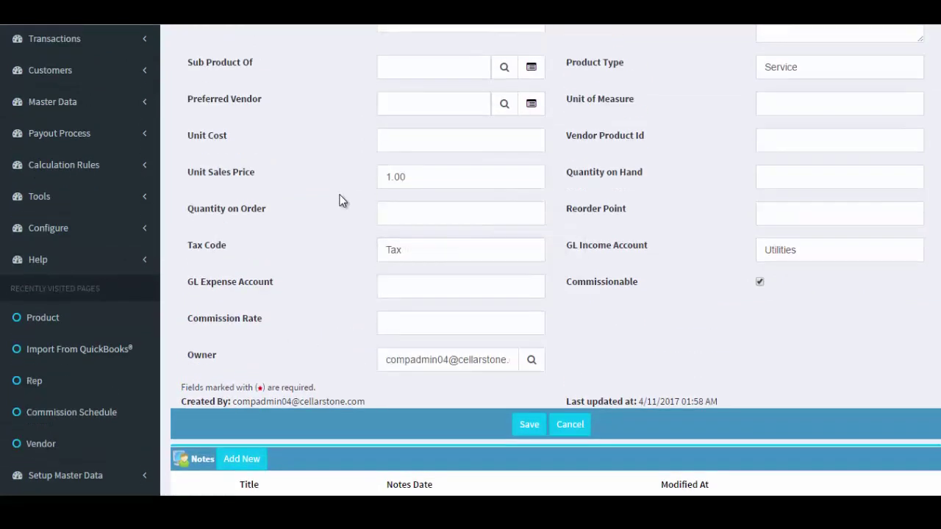
scroll(341, 200, up, 3)
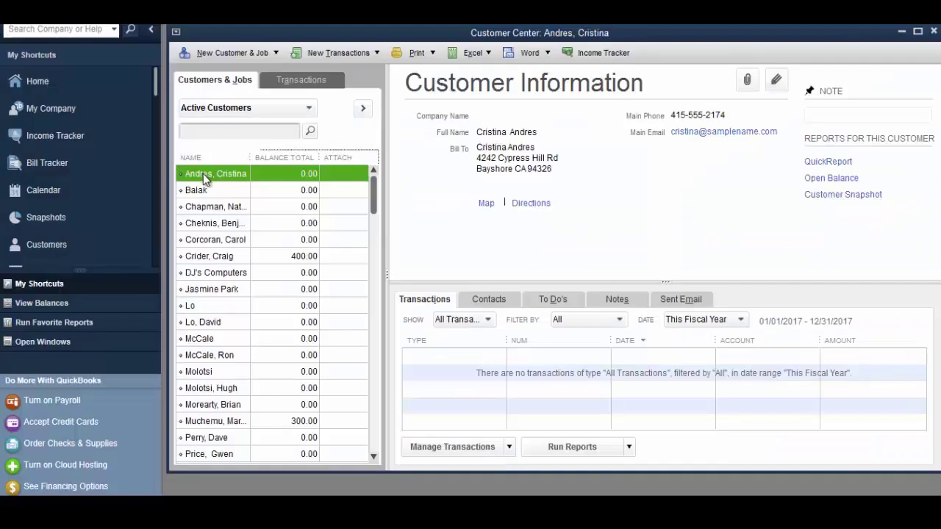
Step: Open the first QuickBooks customer for comparison and the Easy-Commission Customer list
double_click(206, 179)
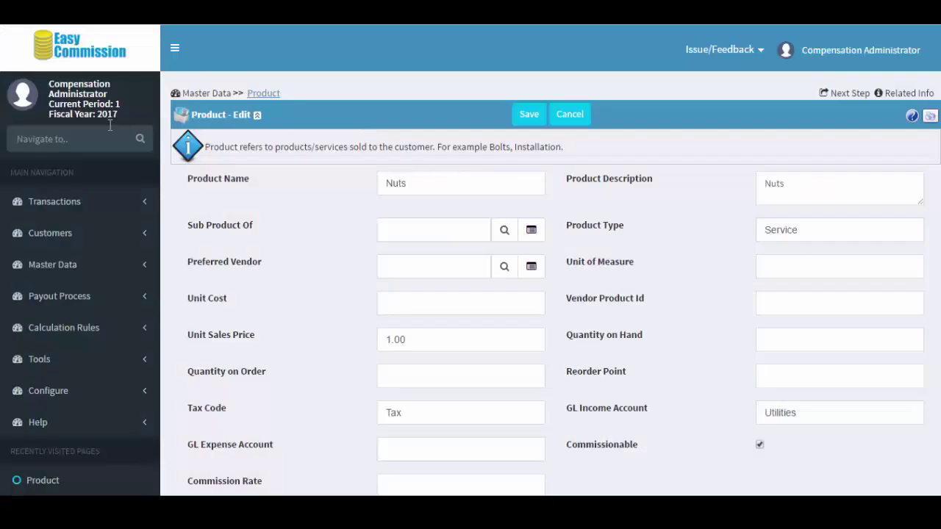
click(86, 137)
click(66, 233)
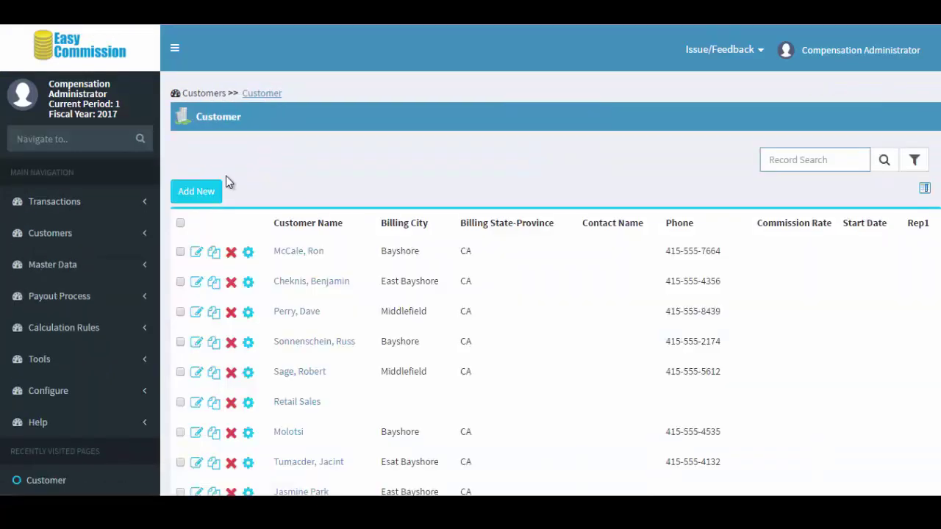
Step: Sort customers by Customer Name and review the first customer's full record
click(304, 224)
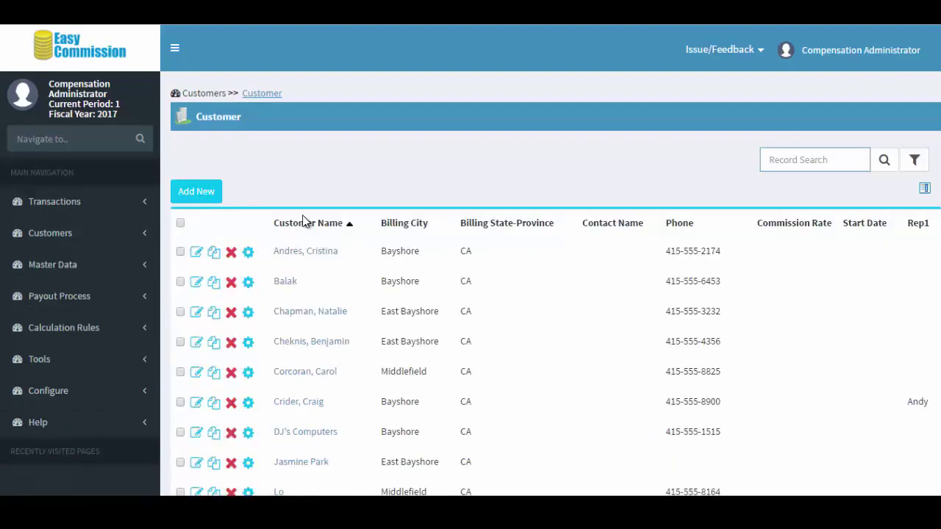
click(196, 251)
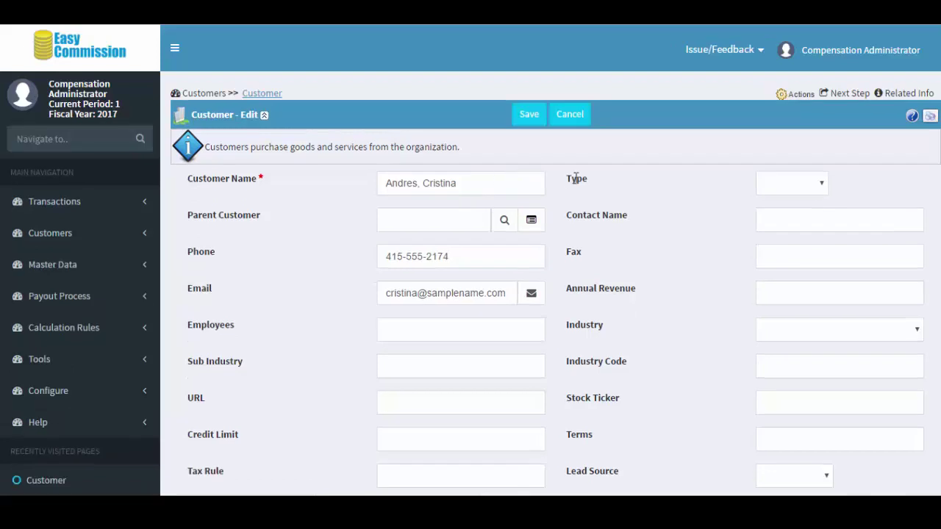
scroll(618, 265, down, 8)
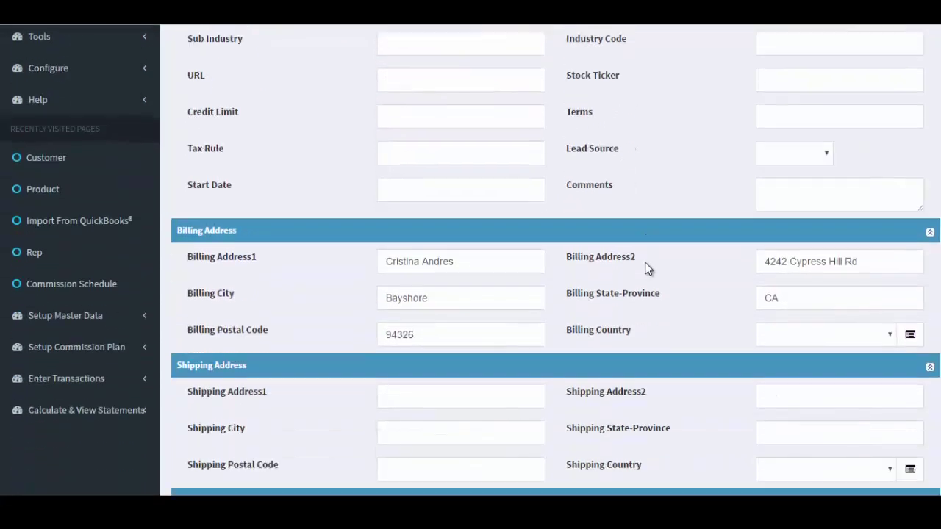
scroll(684, 255, down, 7)
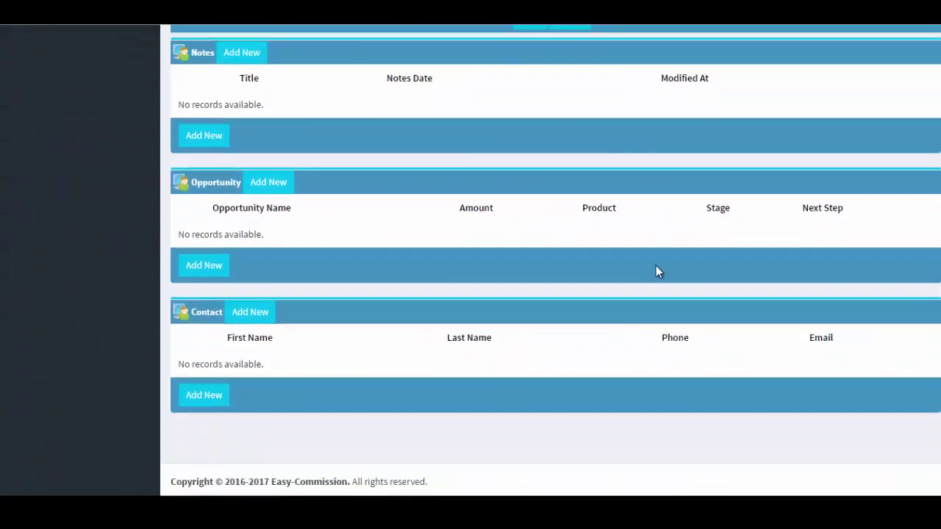
scroll(632, 290, up, 15)
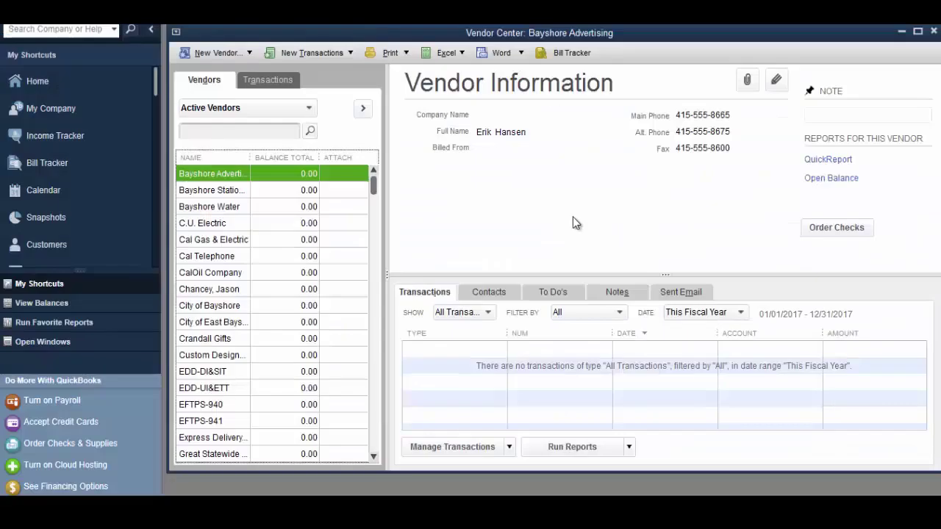
double_click(218, 183)
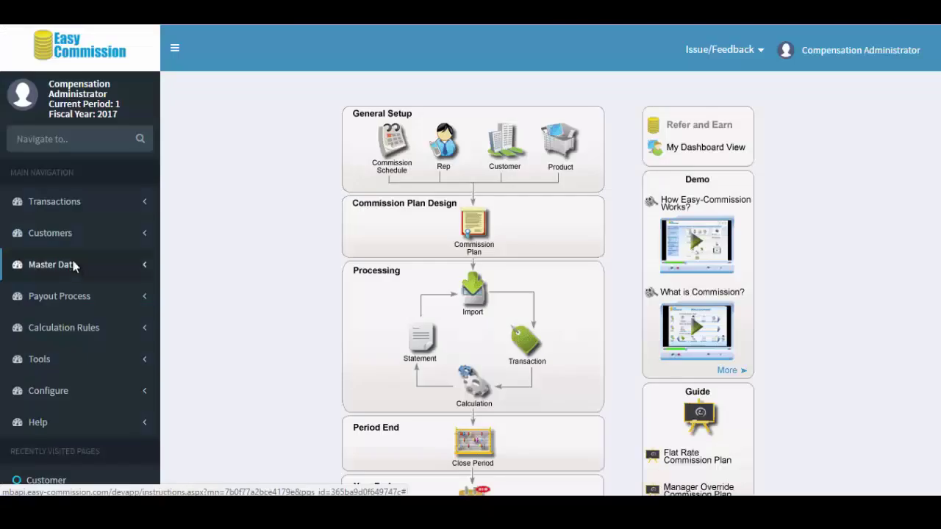
Step: Open the Bayshore Advertising vendor record and check its phone, fax and mobile numbers
click(69, 264)
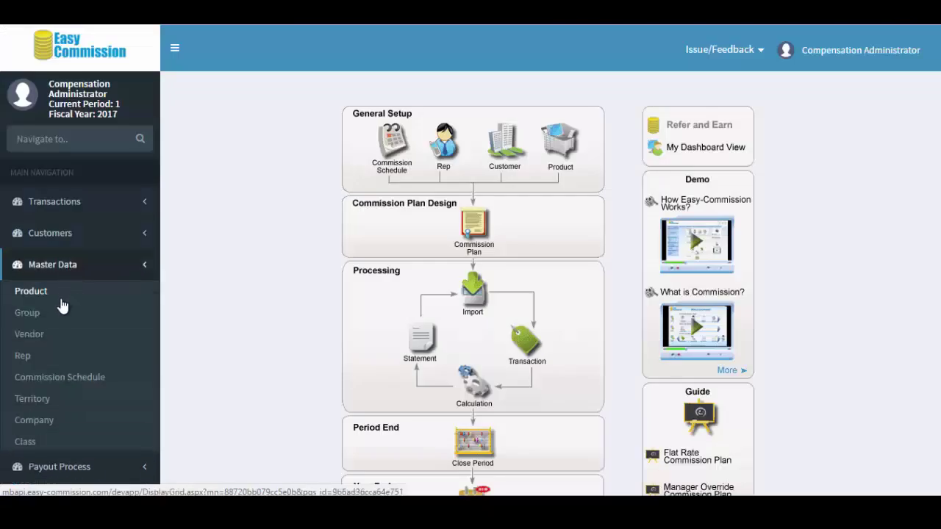
click(45, 334)
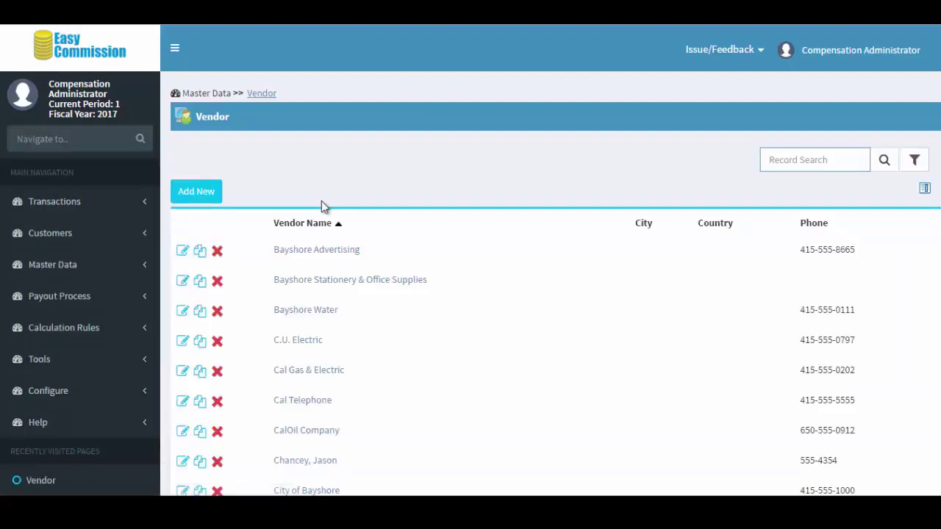
click(183, 251)
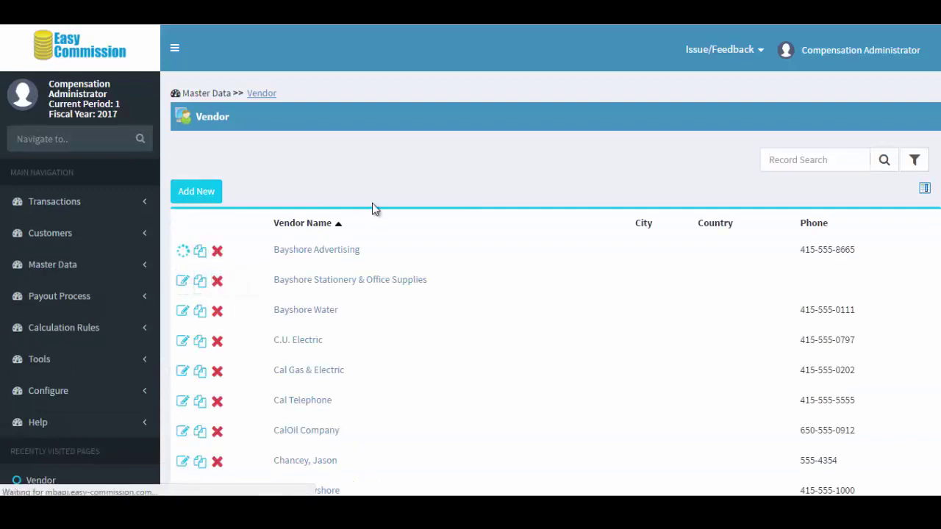
scroll(578, 215, down, 1)
scroll(577, 214, down, 4)
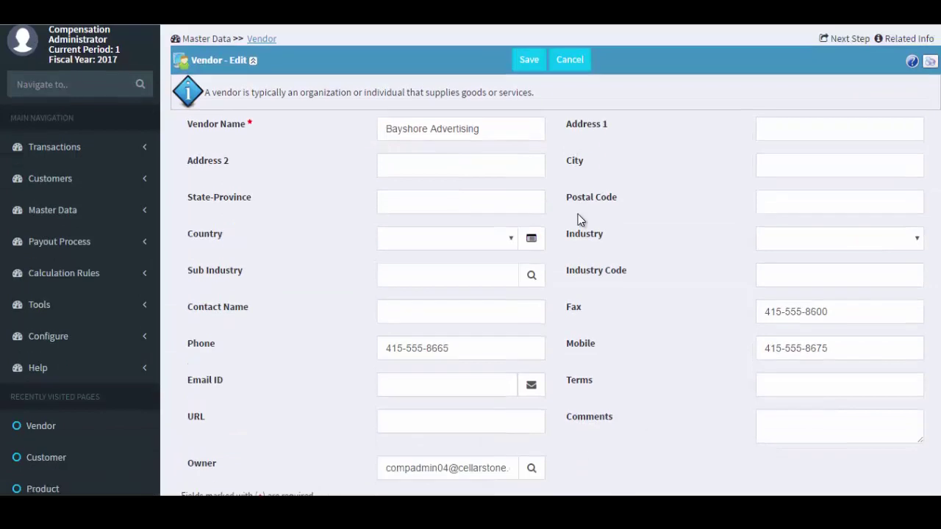
scroll(594, 234, up, 5)
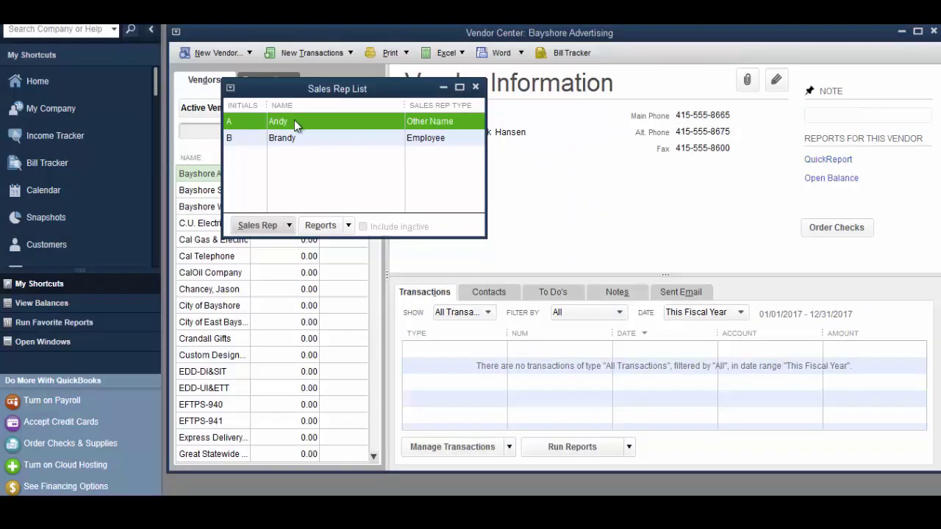
Step: Check Andy's and Brandy's sales rep details in QuickBooks, closing each afterward
double_click(294, 122)
key(Escape)
double_click(318, 140)
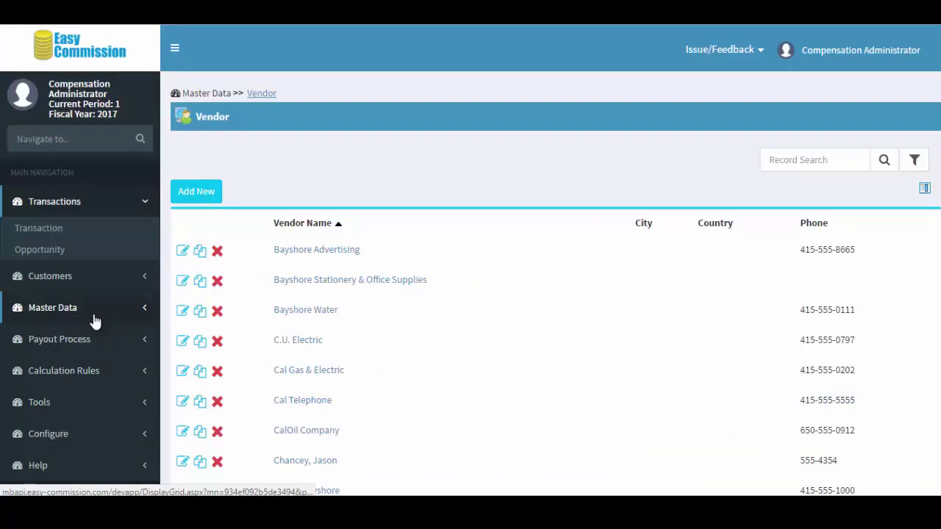
click(92, 312)
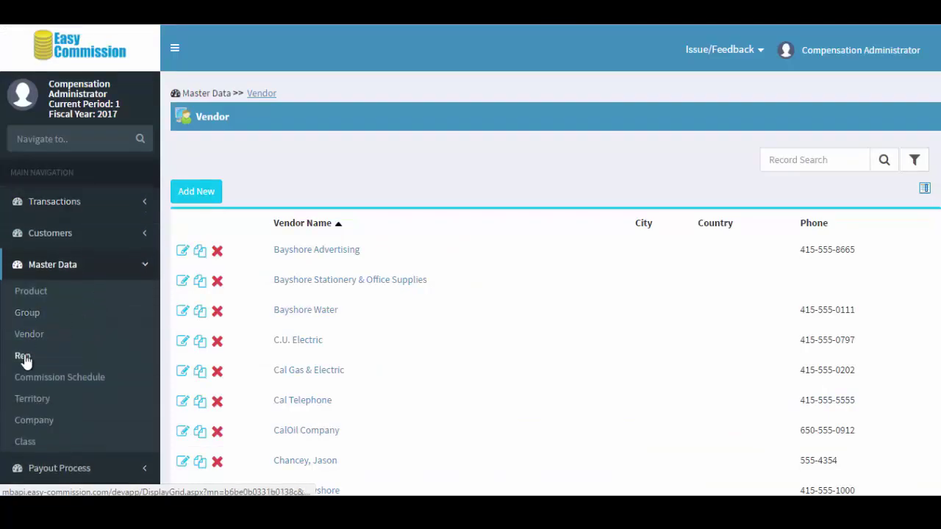
Step: Review the imported rep record (active Sales Rep on Sample Plan), then check QuickBooks invoices 1 and 2
click(22, 356)
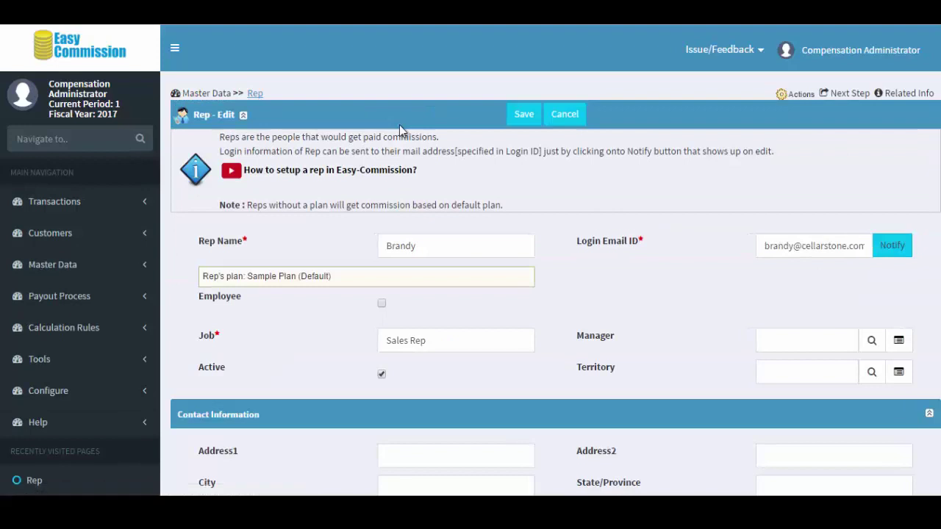
scroll(343, 228, down, 2)
scroll(343, 229, down, 6)
scroll(343, 228, down, 1)
scroll(342, 226, up, 10)
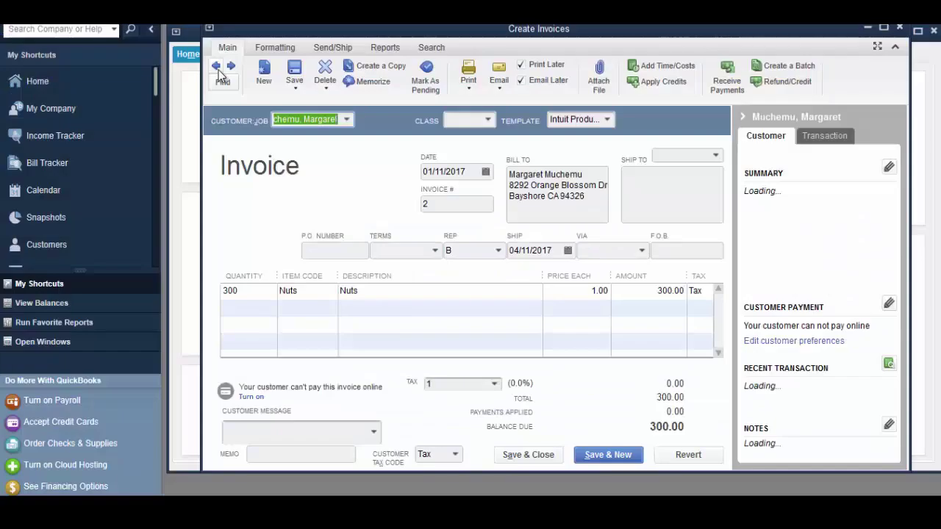
click(217, 67)
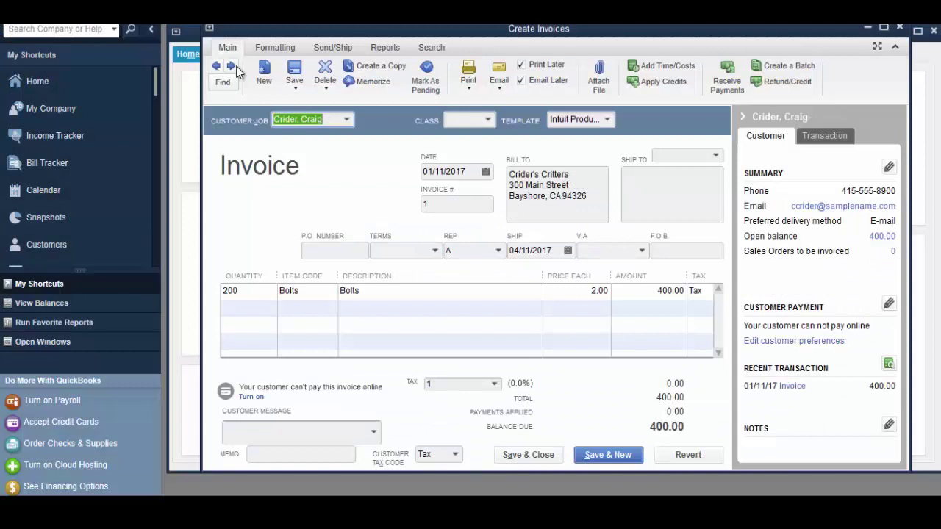
click(231, 66)
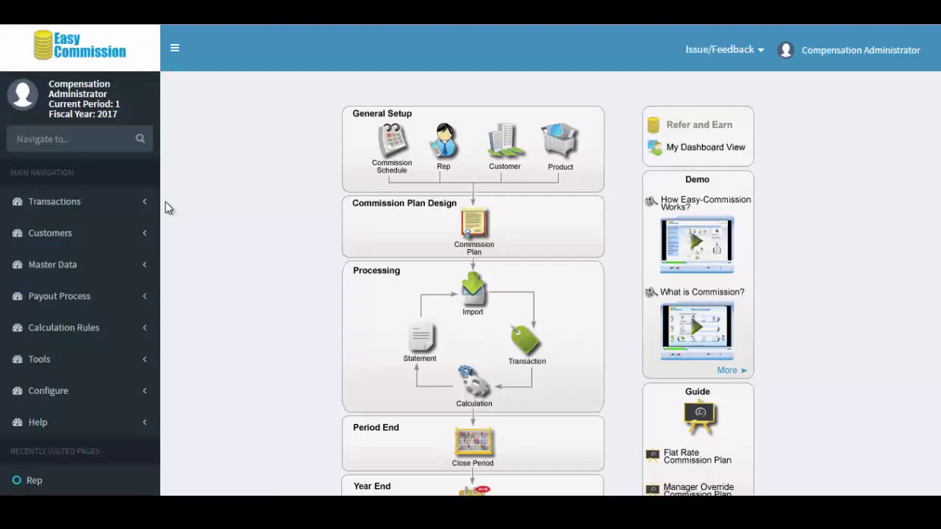
Step: Inspect imported transaction 2: 300.00 of Nuts, commissionable, credited 100% to the second rep
click(103, 204)
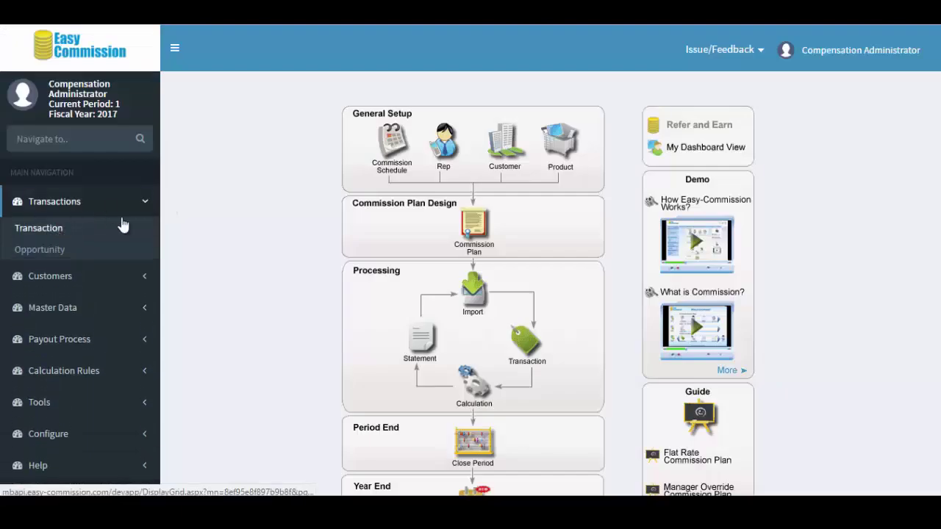
click(68, 233)
click(198, 252)
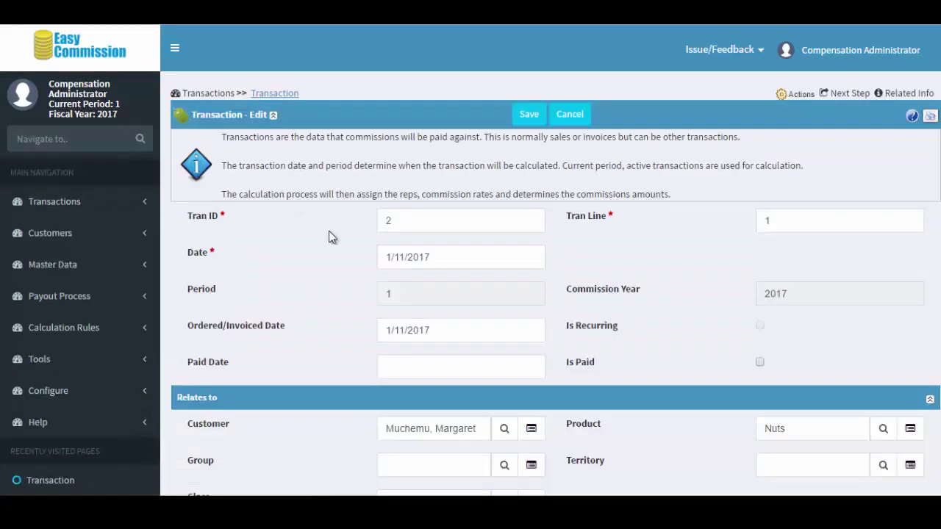
scroll(328, 231, down, 6)
scroll(329, 231, down, 5)
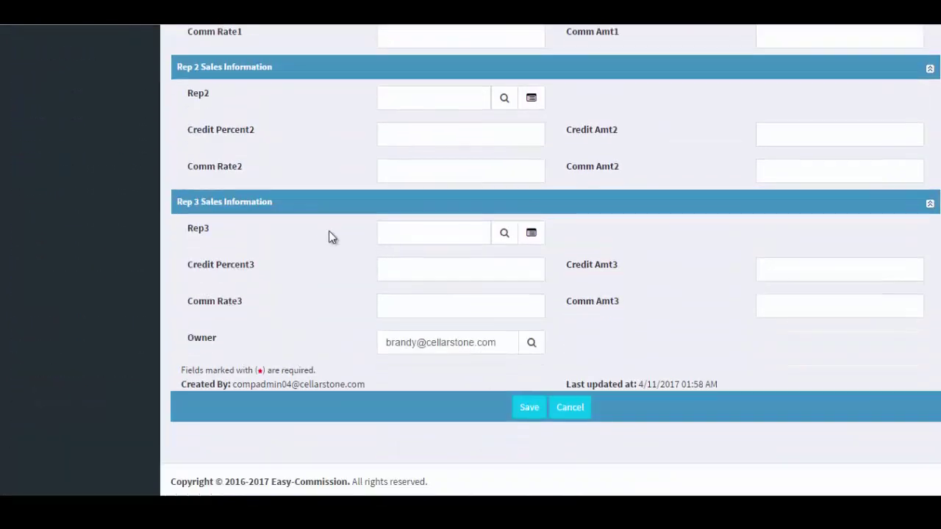
scroll(329, 235, up, 5)
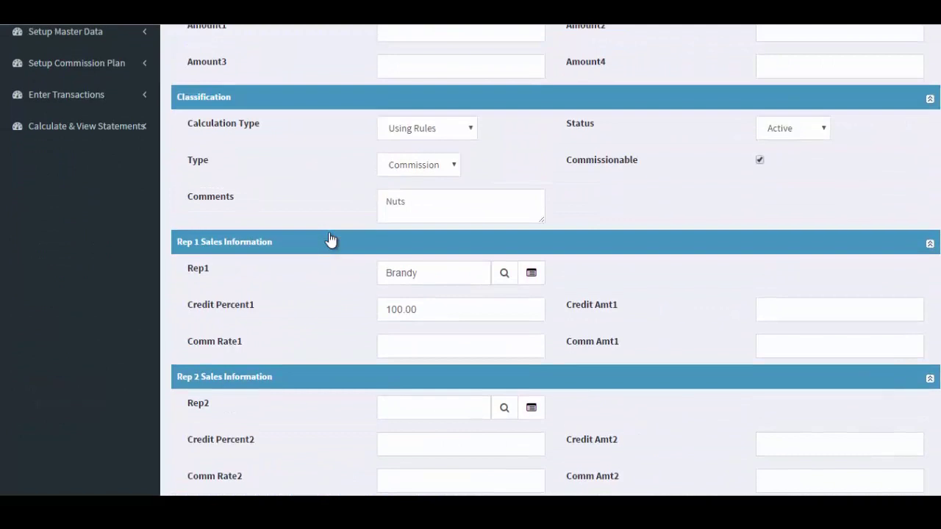
scroll(325, 235, up, 5)
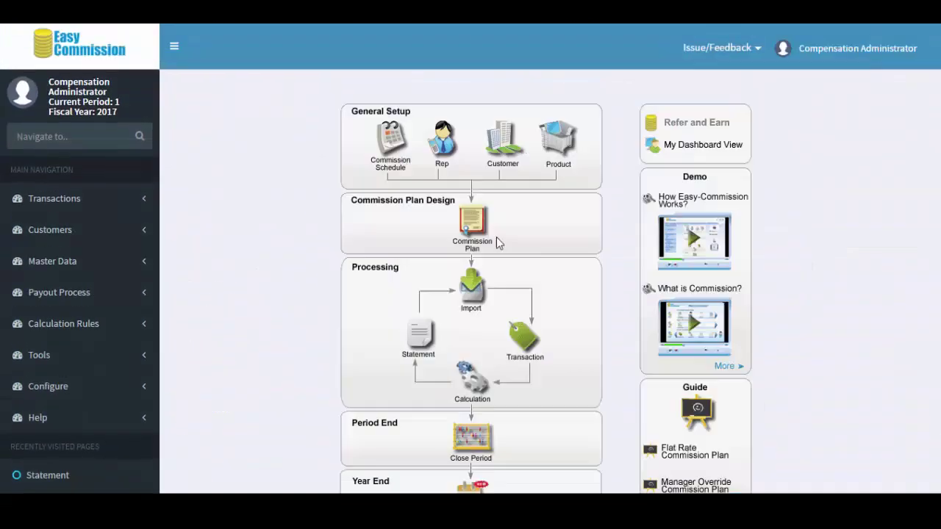
Step: Start a new commission plan built from scratch
click(483, 235)
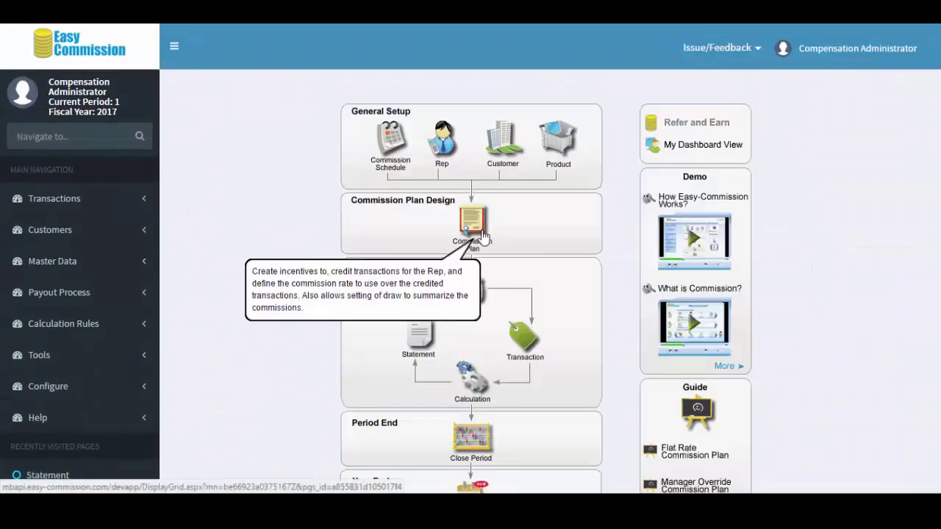
click(195, 189)
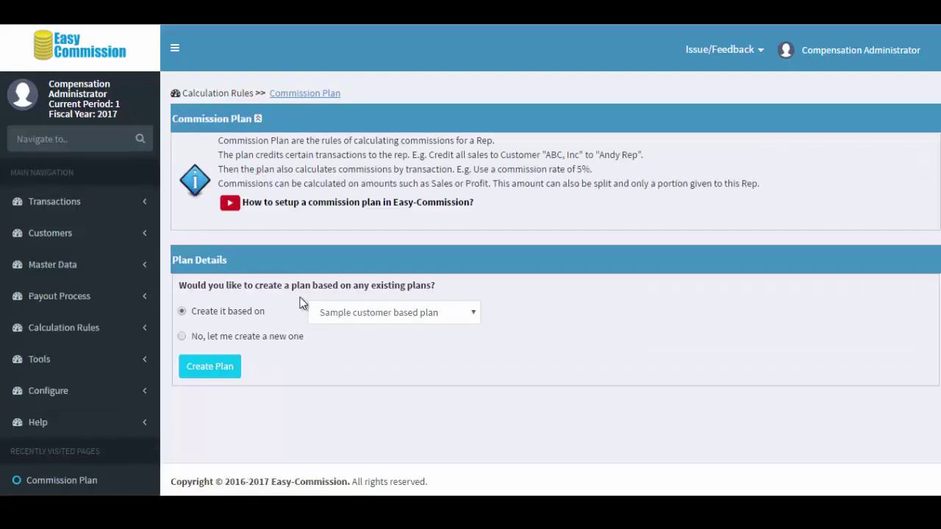
click(272, 337)
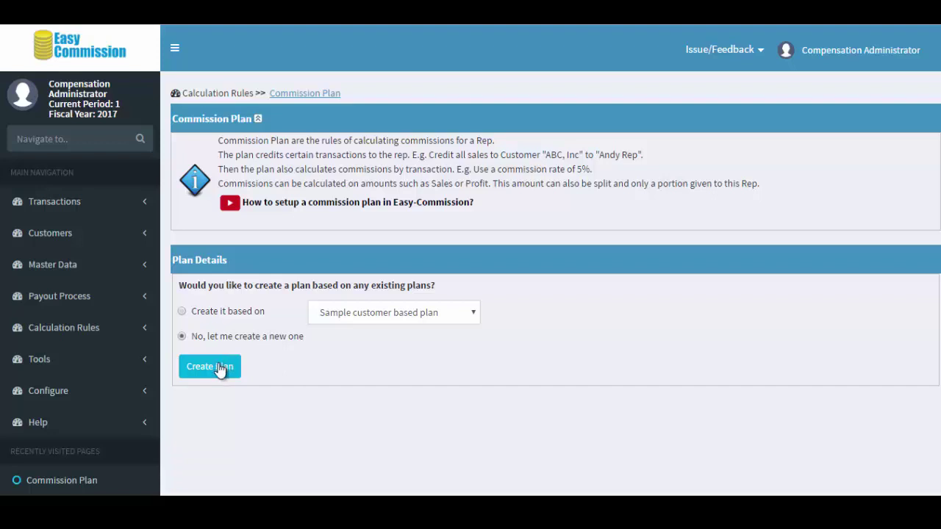
click(219, 367)
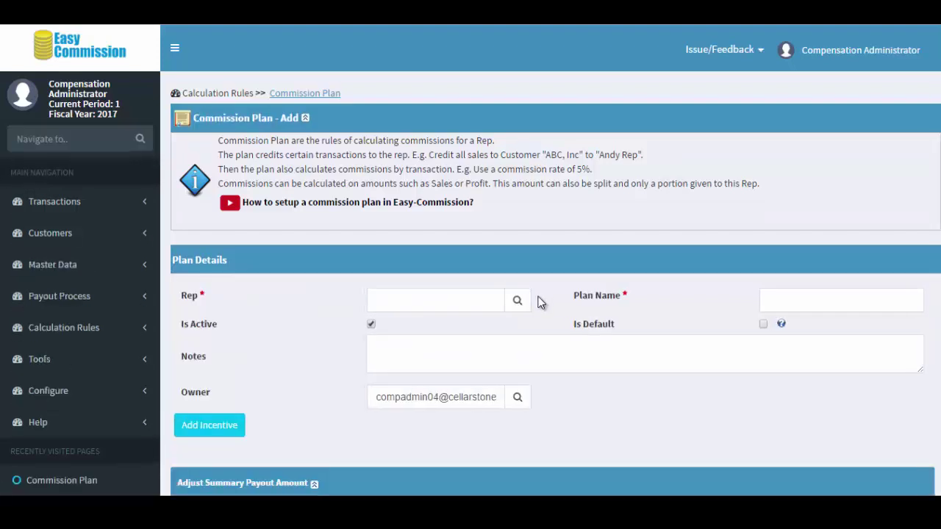
Step: Assign the plan to the chosen rep, name it Sales Commission Plan, and note 'Good Plan'
click(429, 297)
text(andy)
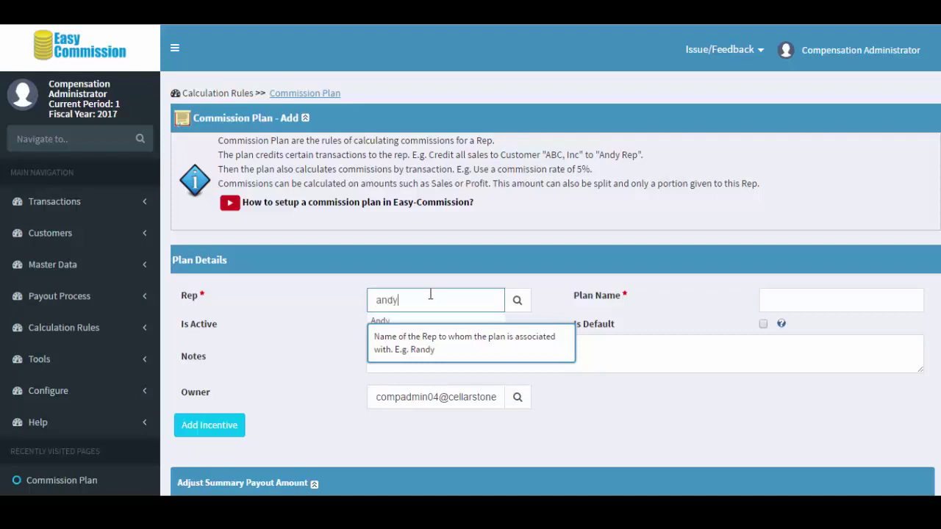
click(463, 324)
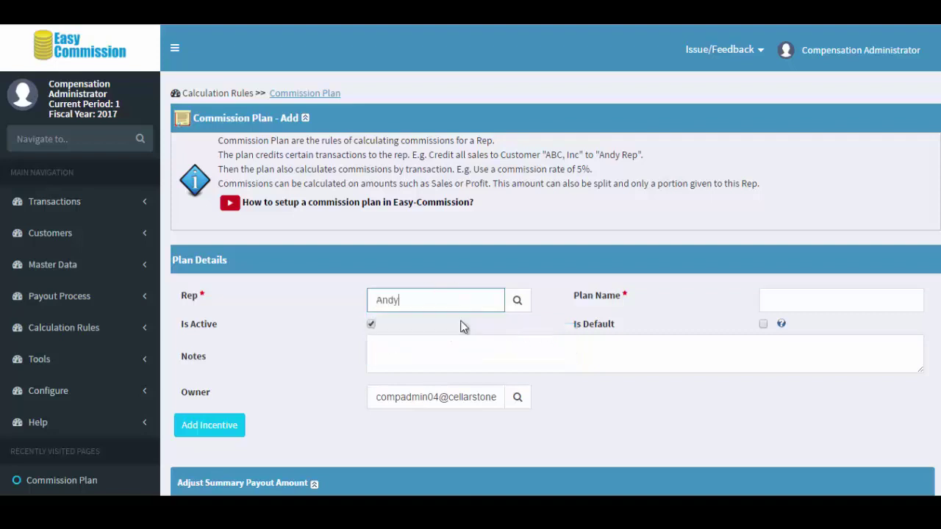
click(772, 294)
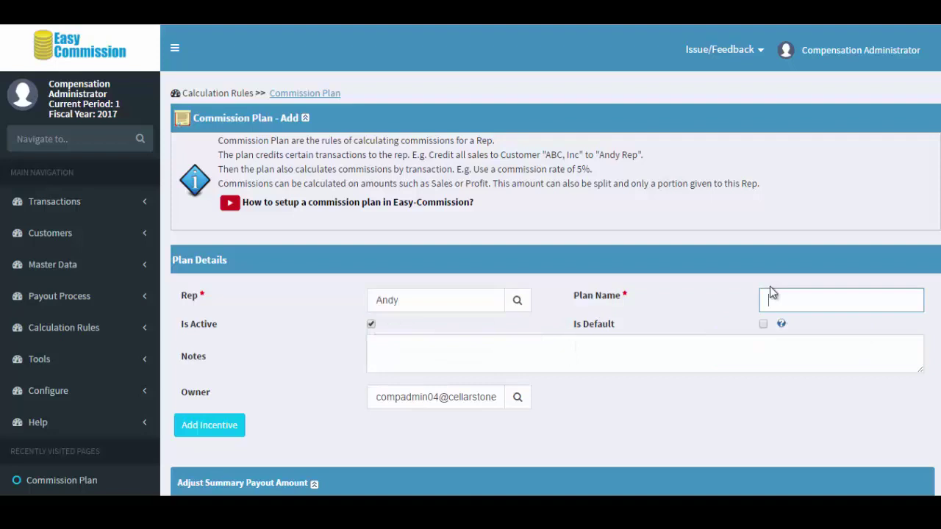
key(Down)
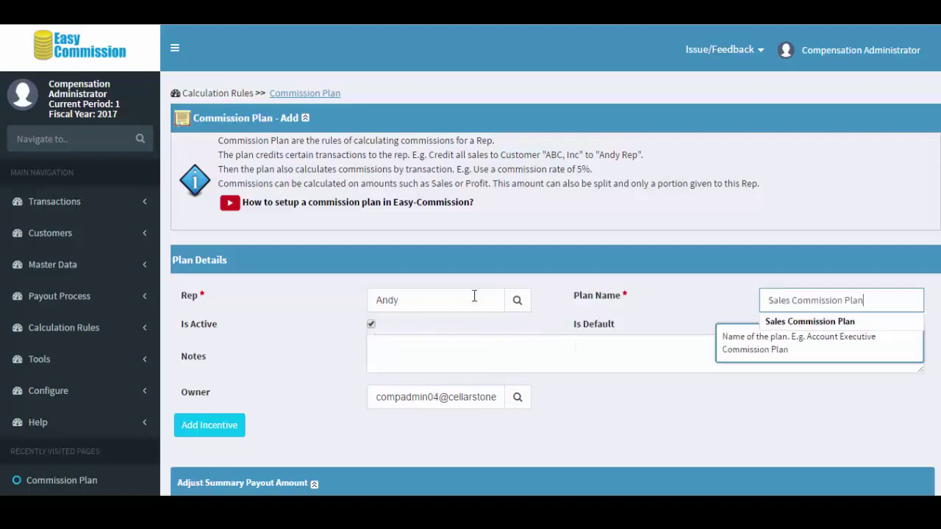
click(481, 353)
text(G)
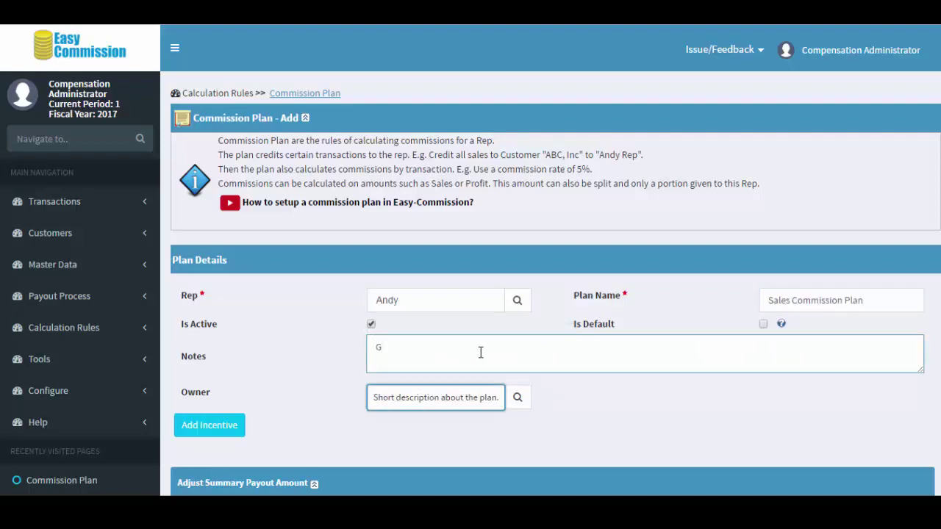
text(ood Plan)
click(624, 411)
Step: Add a blank new incentive to the plan
scroll(567, 405, down, 1)
scroll(567, 405, down, 2)
click(183, 220)
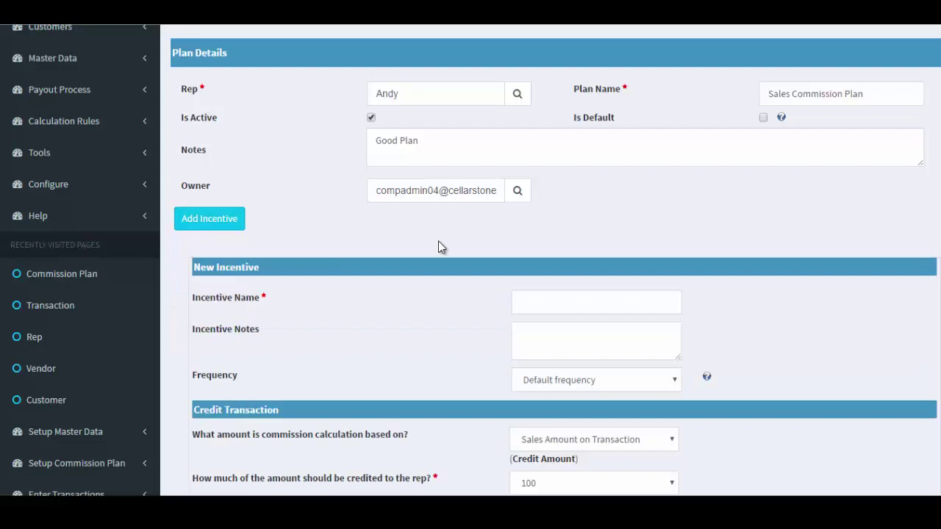
Step: Name the incentive 'Product Commission' with the note 'Product based Commission'
click(531, 298)
text(Product Commission)
click(553, 337)
text(Product based Commission)
click(710, 342)
scroll(710, 338, down, 5)
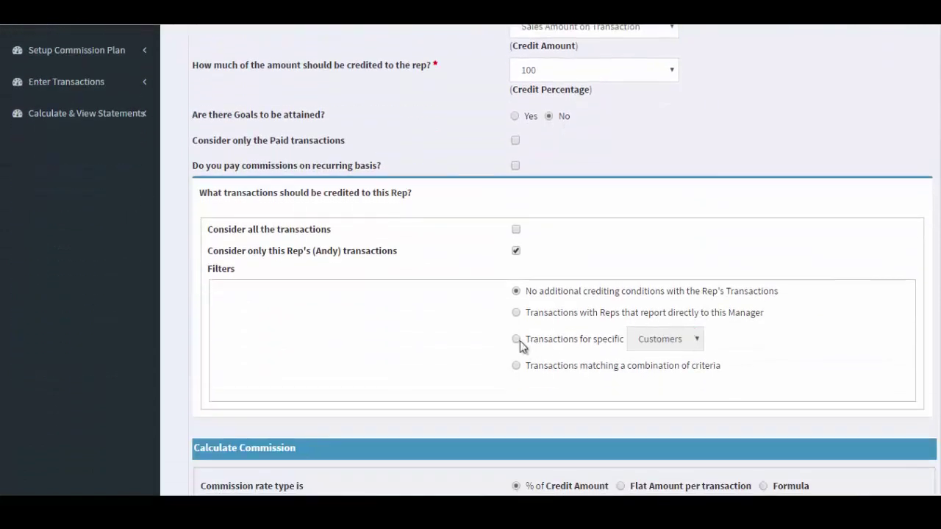
Step: Credit only transactions for the specific products Nuts and Bolts
click(520, 341)
click(697, 339)
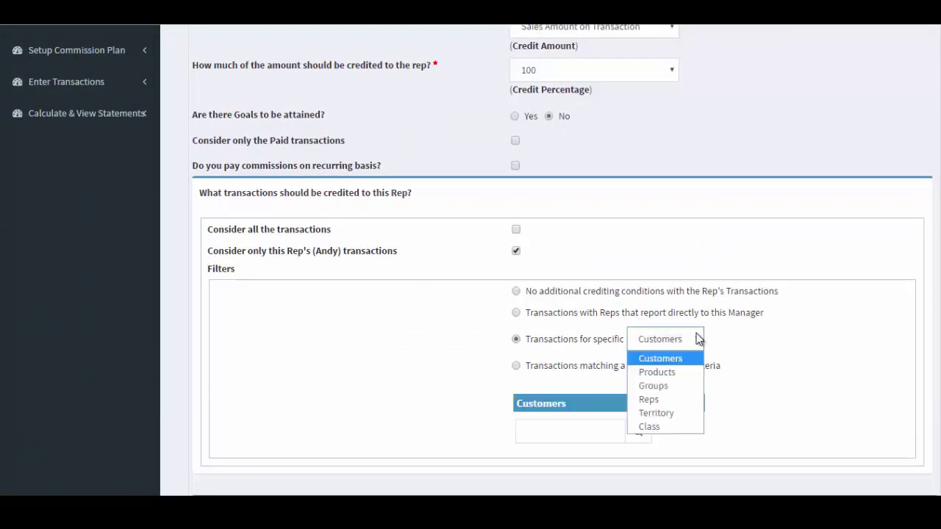
click(690, 371)
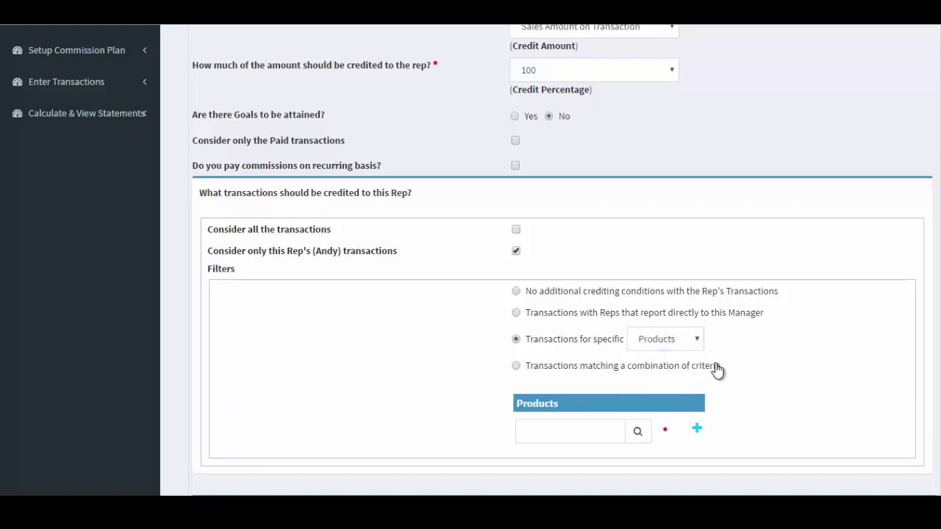
click(635, 434)
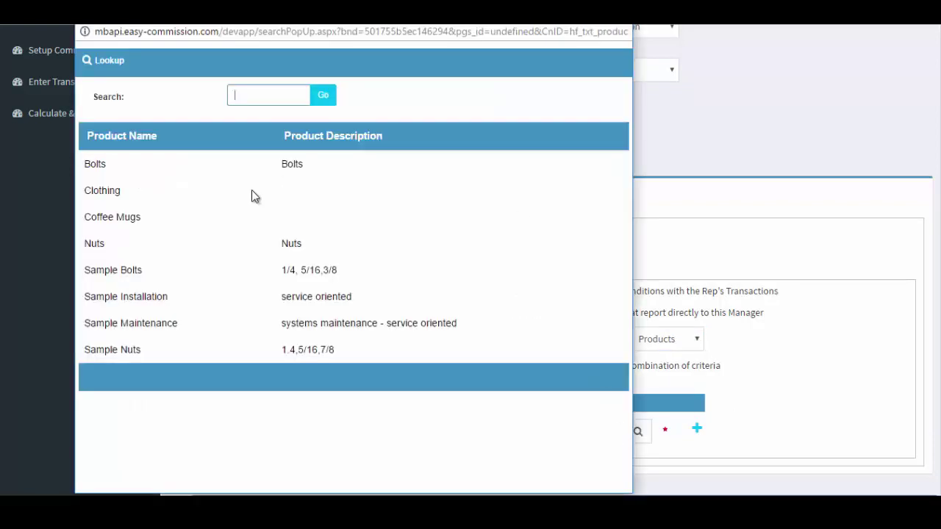
click(96, 245)
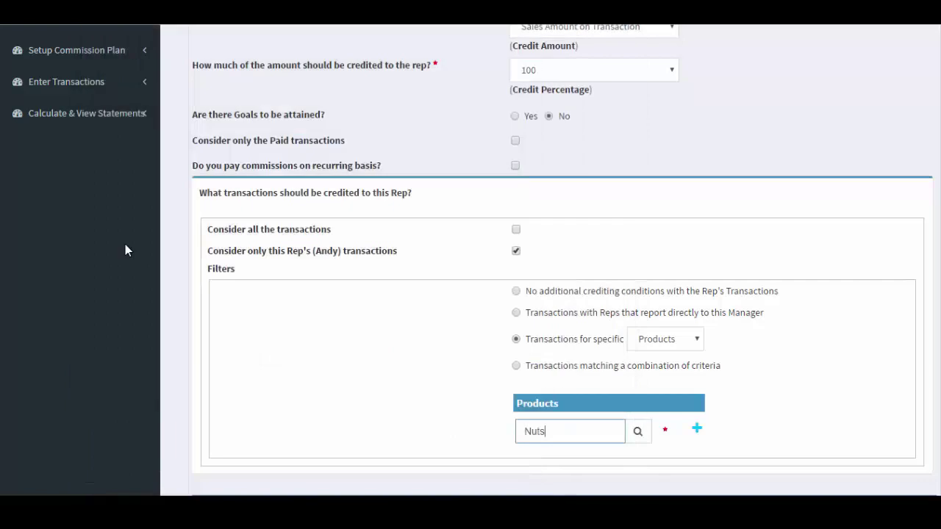
click(699, 429)
scroll(754, 372, down, 1)
scroll(754, 373, down, 1)
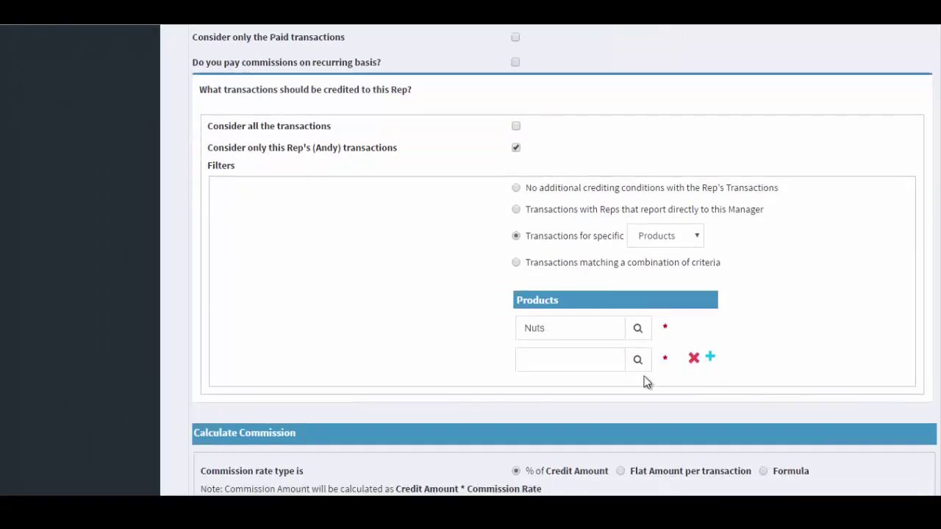
click(638, 362)
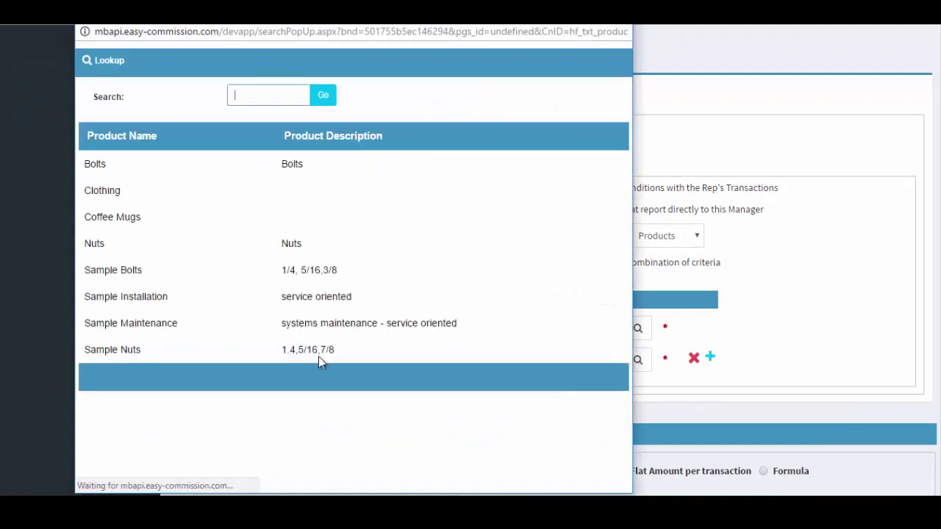
click(103, 173)
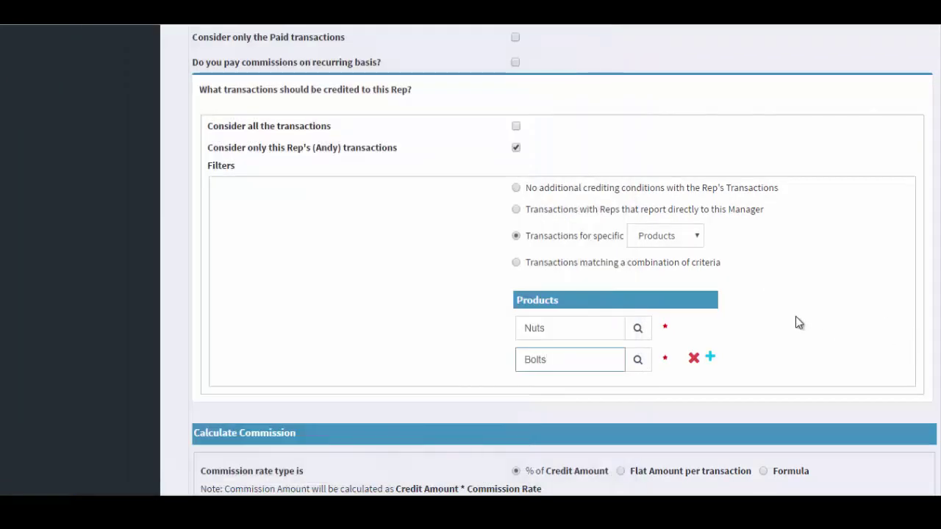
scroll(794, 313, down, 1)
scroll(794, 318, down, 2)
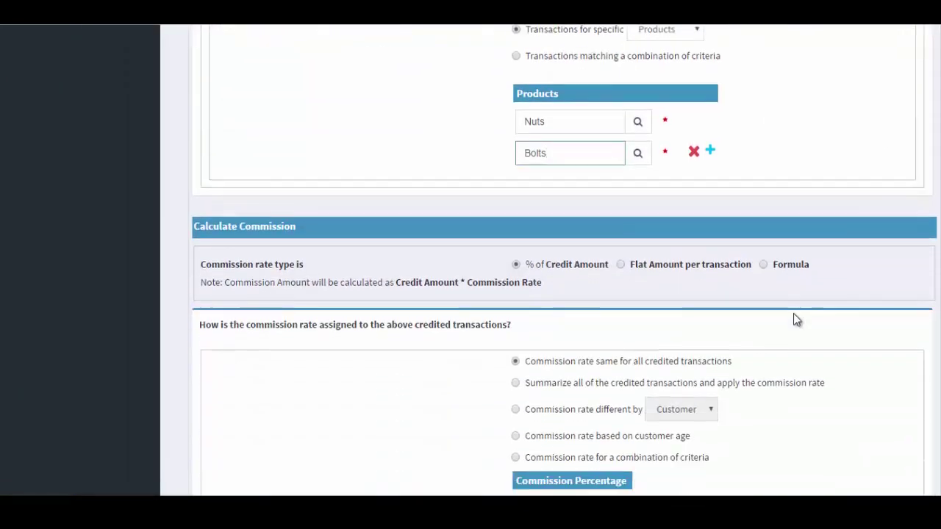
scroll(793, 314, down, 2)
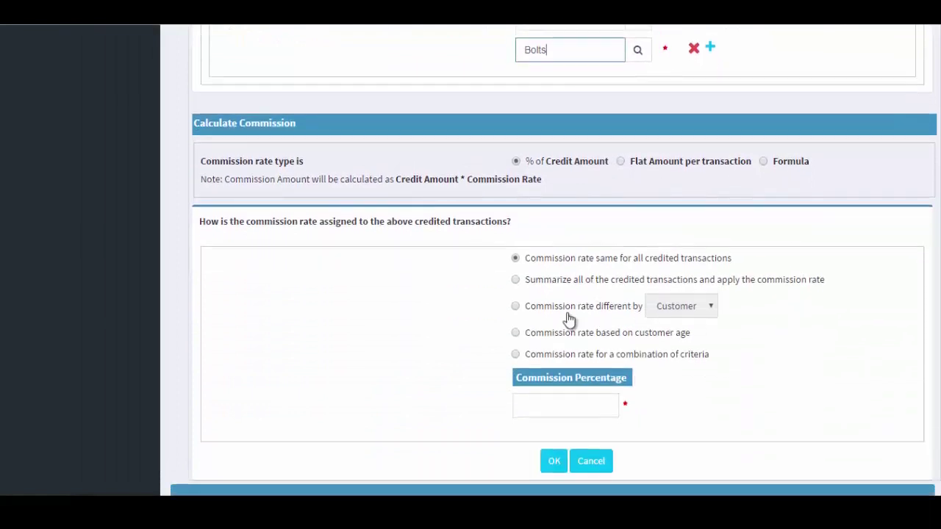
Step: Make the commission rate differ by Product: Nuts at 5% and Bolts at 6%
click(531, 312)
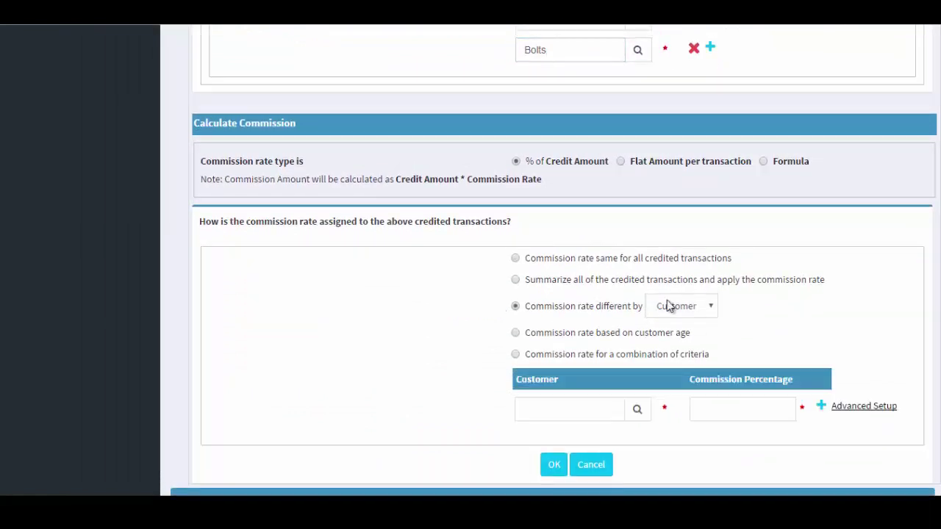
click(710, 310)
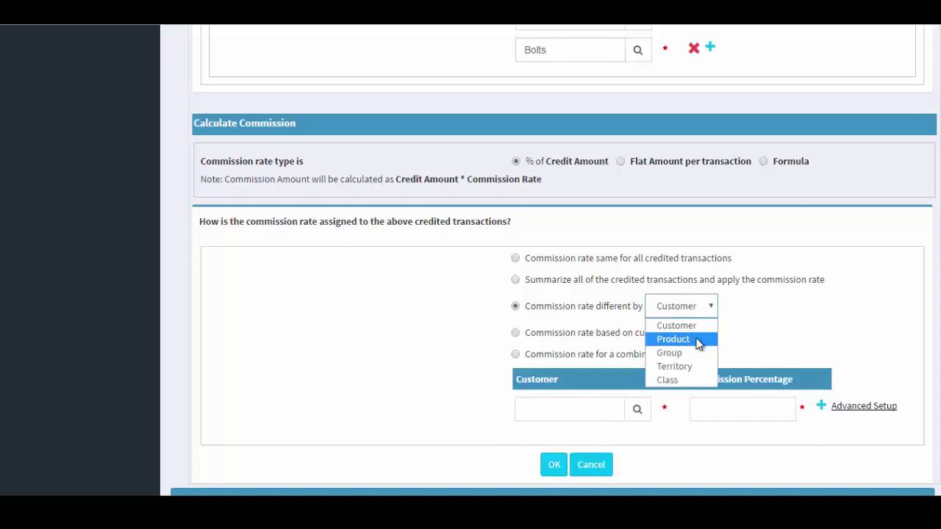
click(696, 340)
click(638, 411)
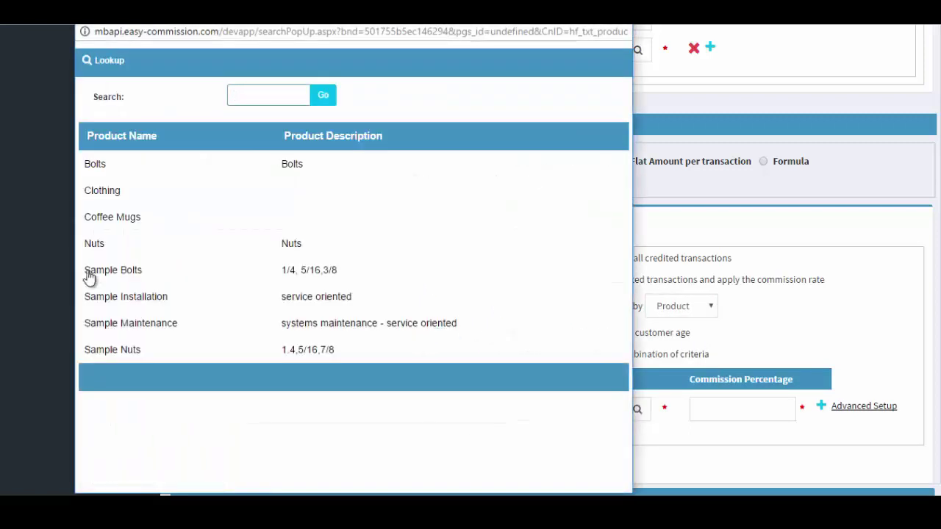
click(93, 245)
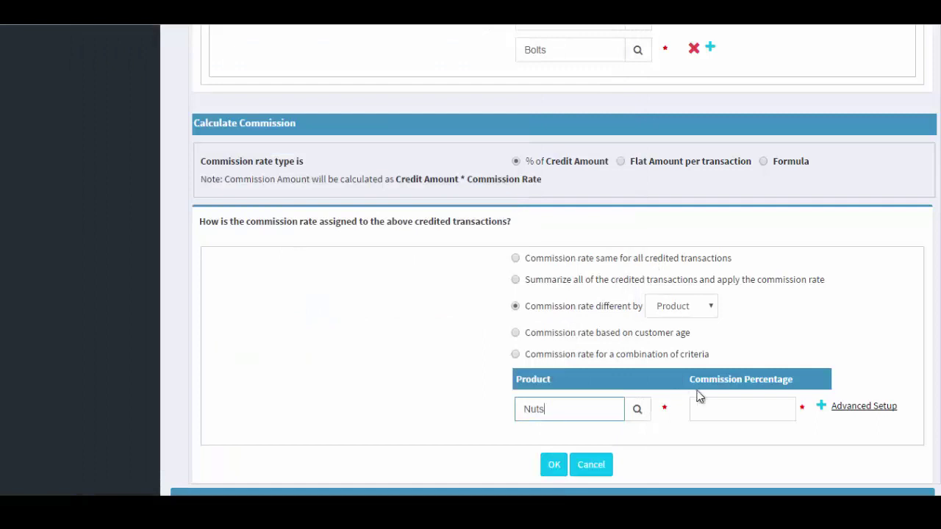
click(712, 406)
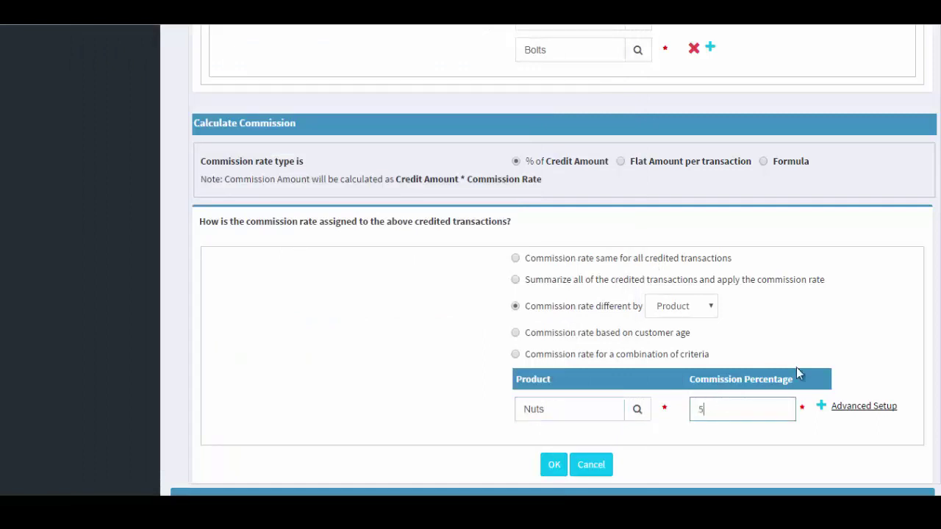
click(822, 406)
click(635, 440)
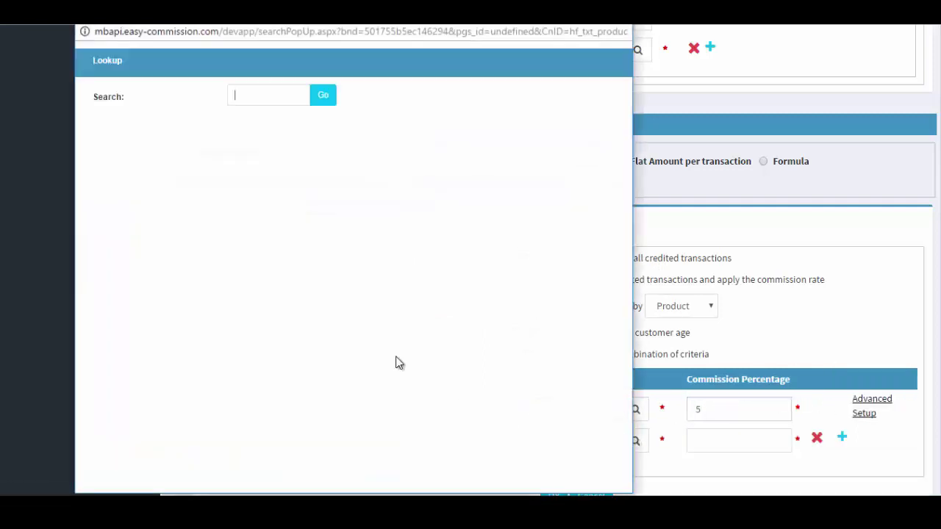
click(94, 165)
click(737, 439)
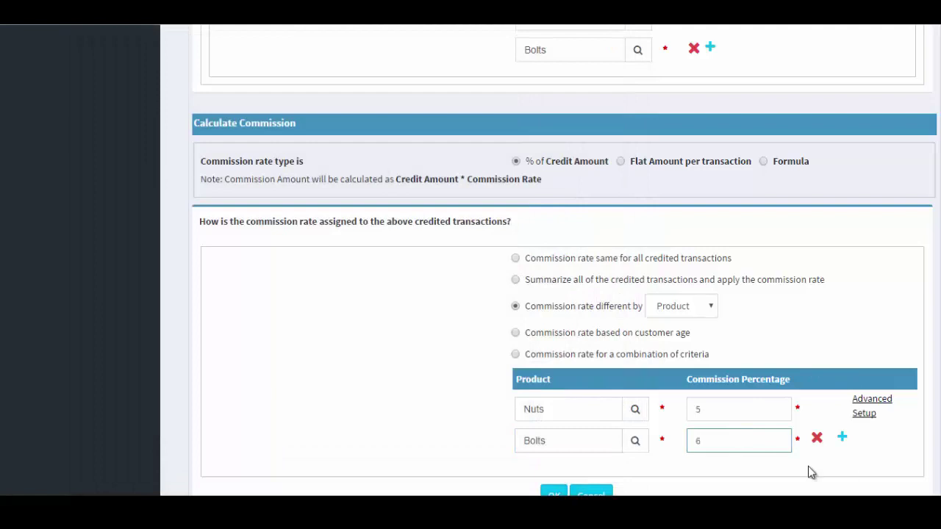
text(6)
Step: Confirm the Product Commission incentive and save the Sales Commission Plan
scroll(670, 417, down, 2)
click(553, 393)
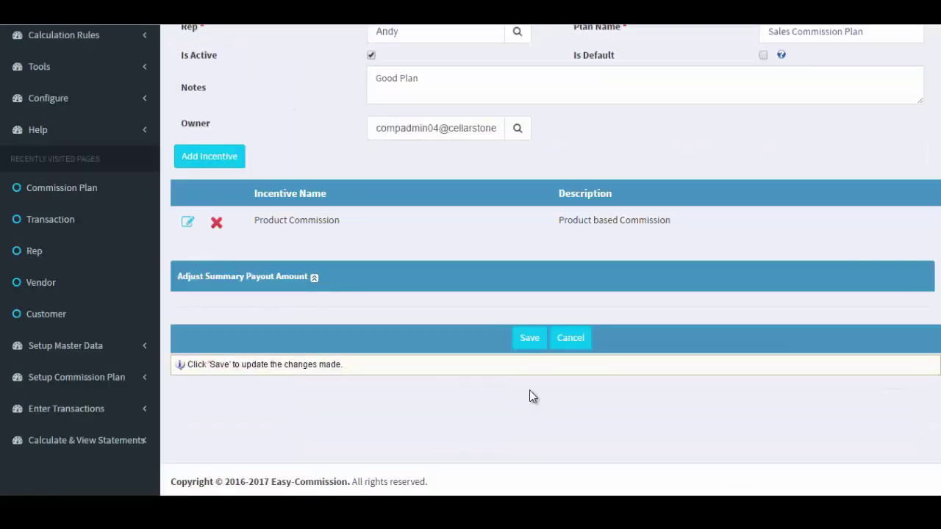
click(529, 340)
Step: Run the commission calculation for the plan's rep for period 1 of 2017
click(103, 59)
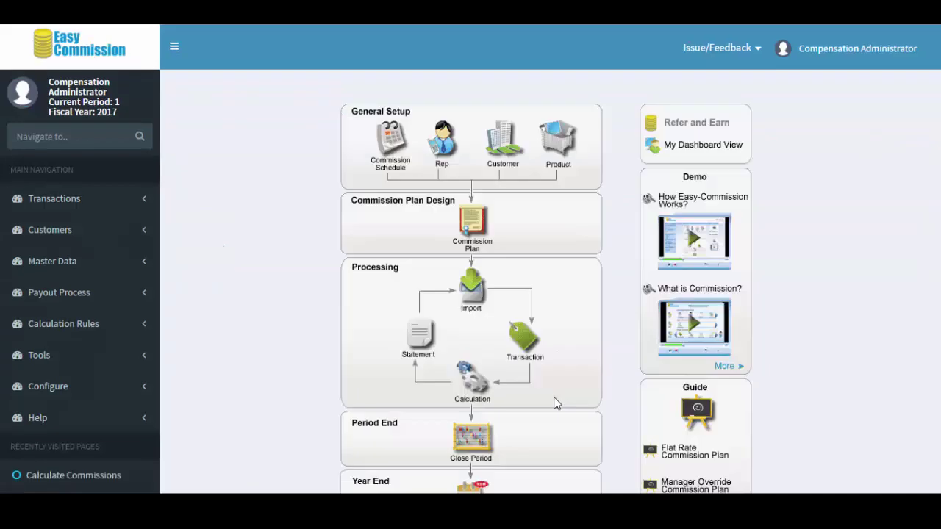
click(472, 388)
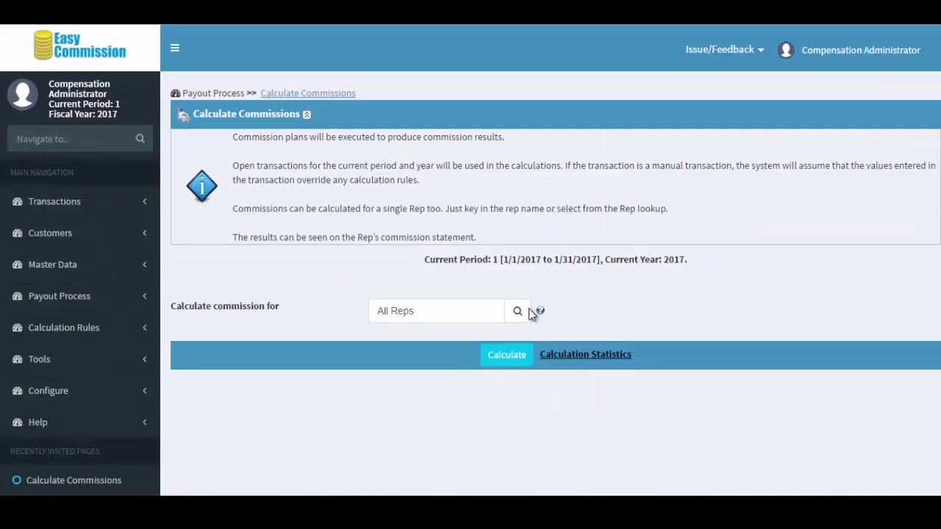
click(520, 317)
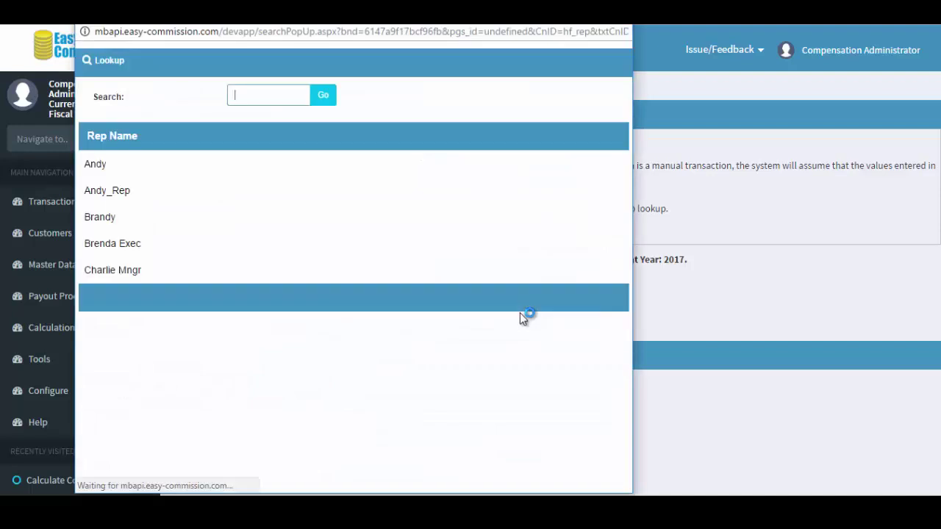
click(95, 164)
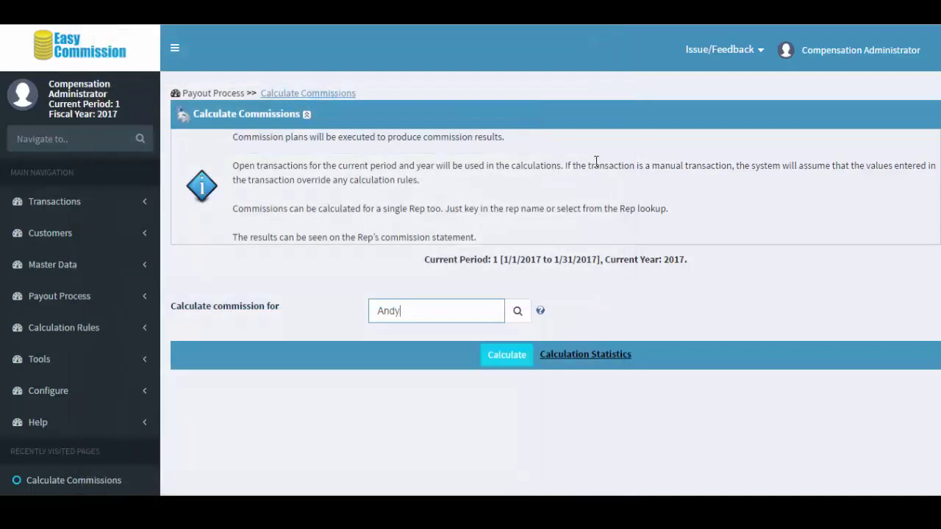
click(507, 355)
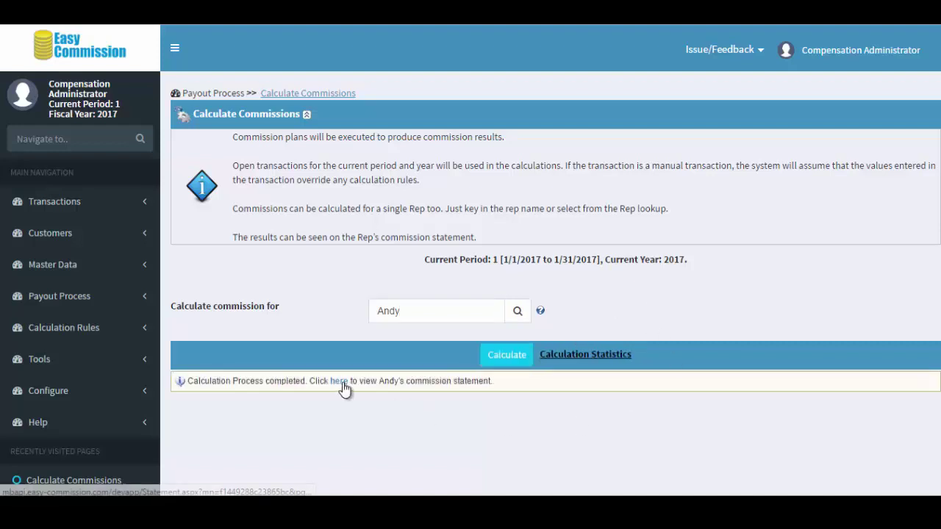
Step: Open the rep's commission statement showing 24.00 net commission on 200 Bolts at 6%
click(339, 383)
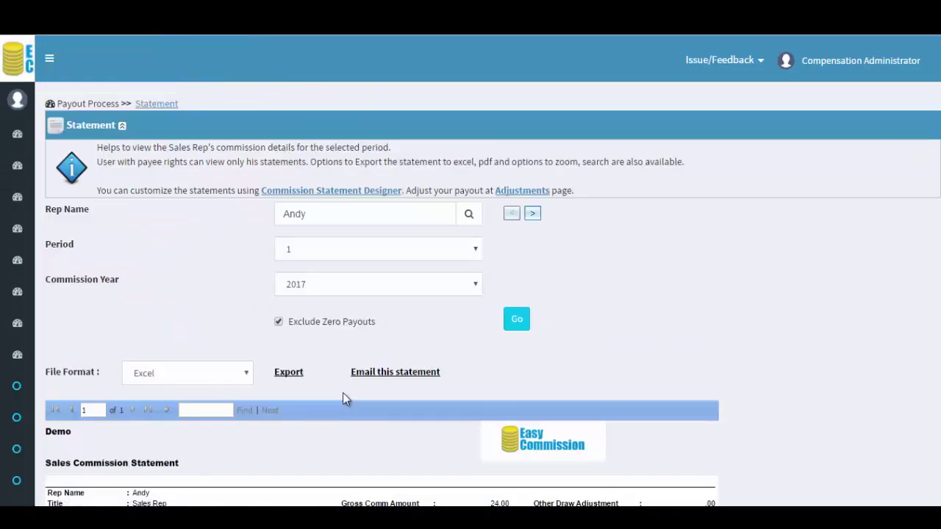
scroll(727, 266, down, 3)
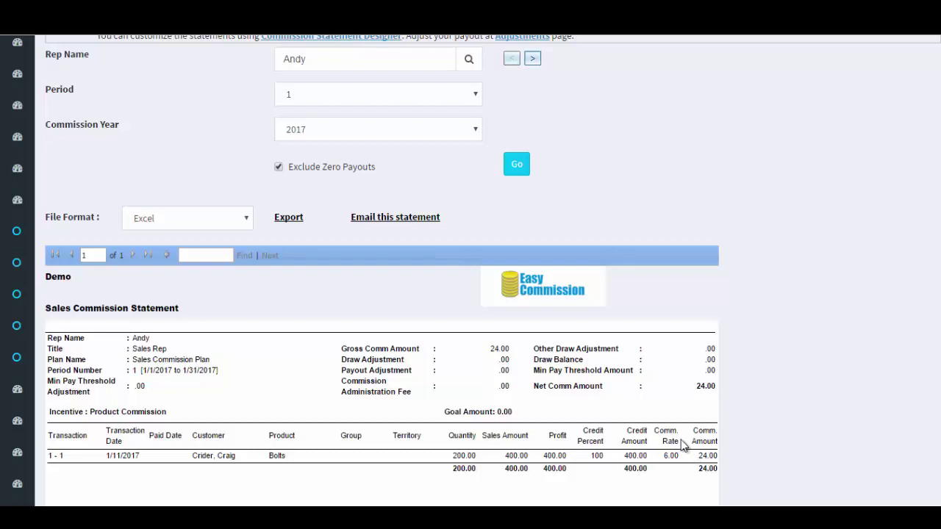
scroll(813, 233, down, 2)
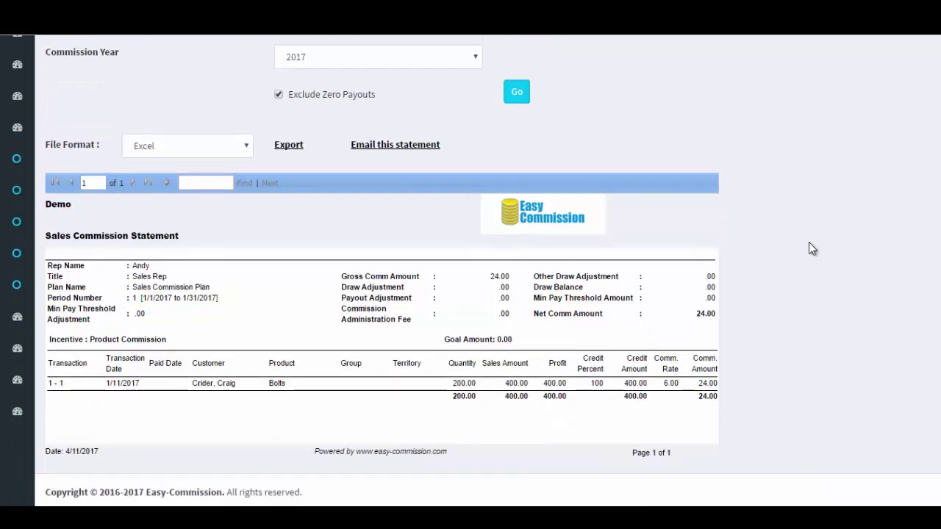